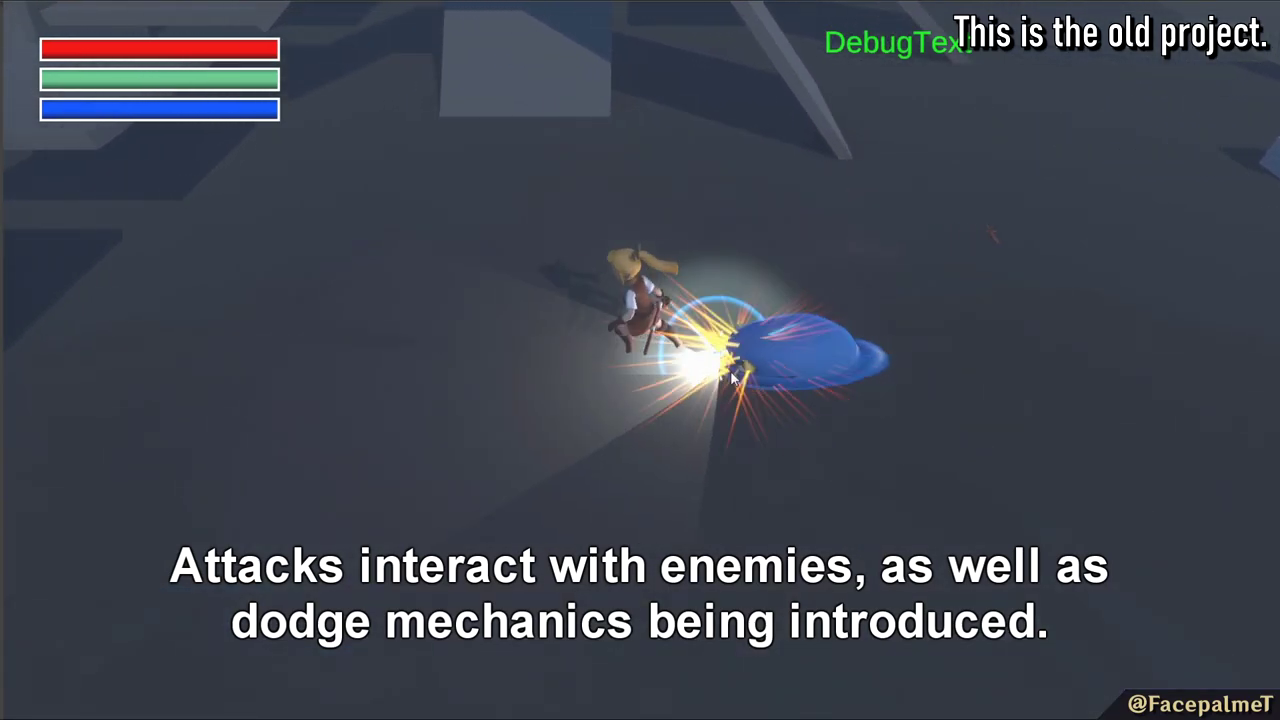
{"action": "left_click", "coordinate": [790, 376]}
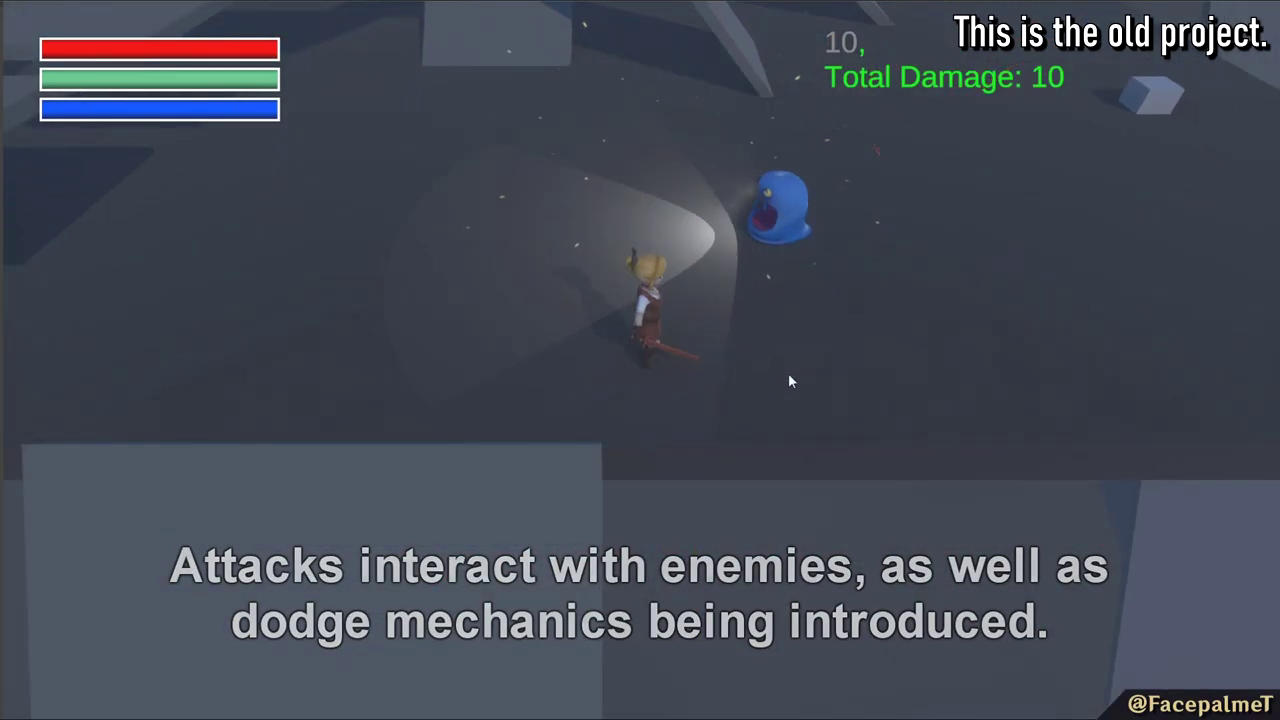
{"action": "left_click", "coordinate": [788, 378]}
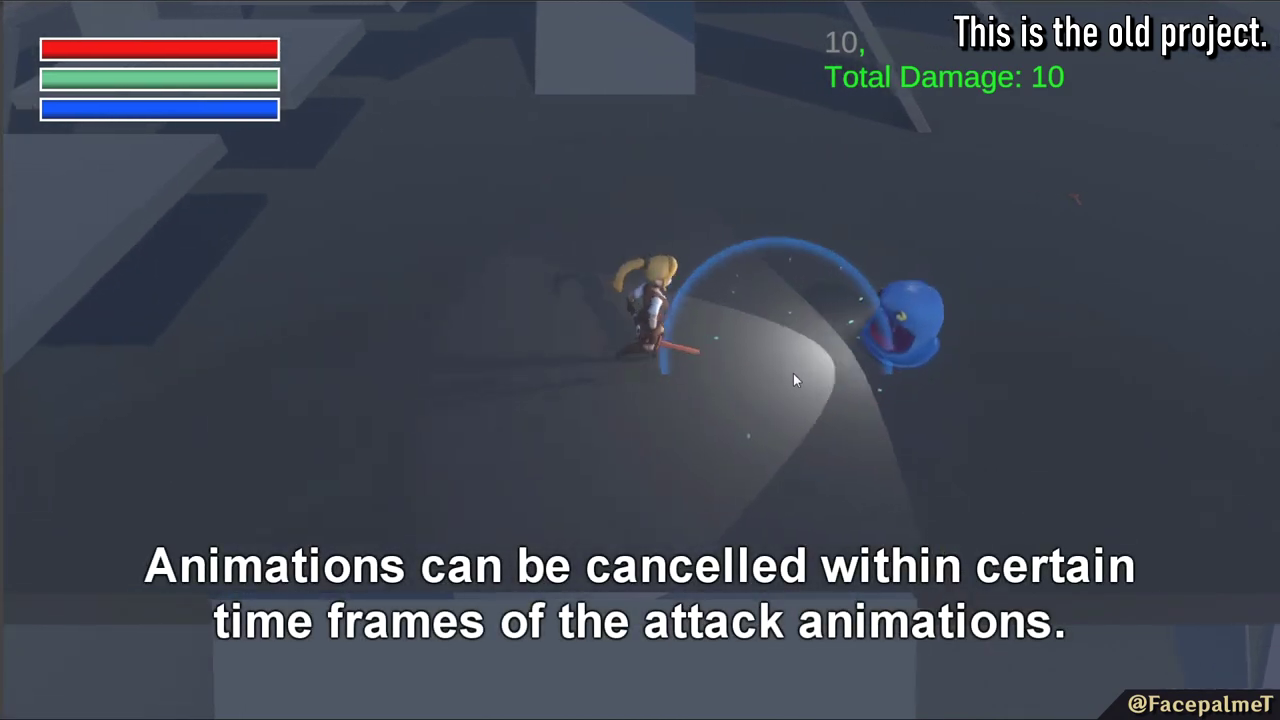
{"action": "left_click", "coordinate": [793, 373]}
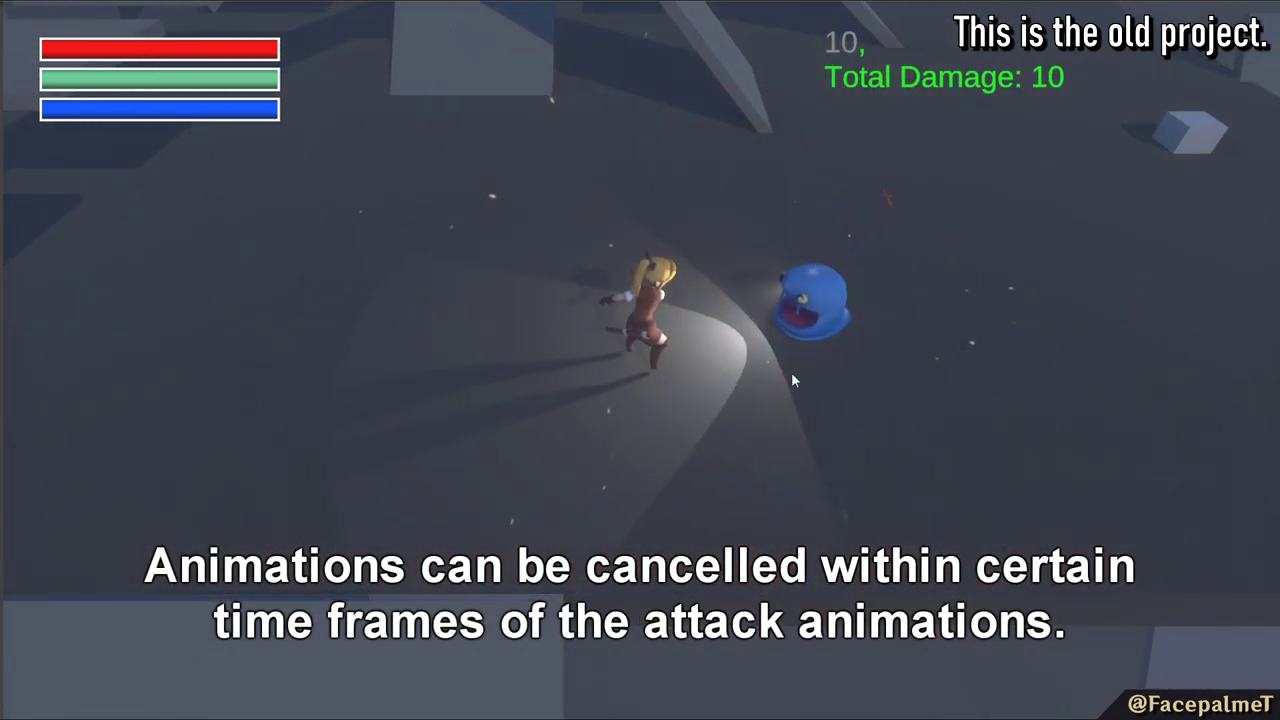
{"action": "left_click", "coordinate": [791, 375]}
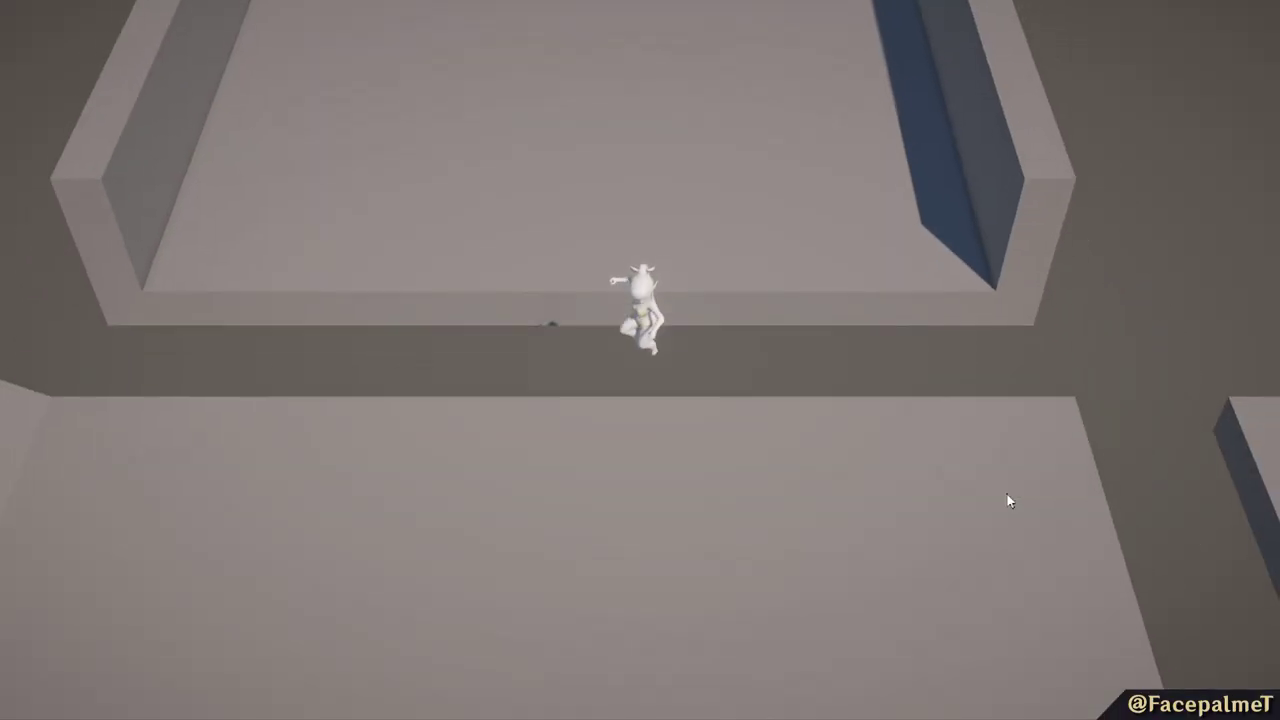
{"action": "key", "text": "s"}
{"action": "key", "text": "d"}
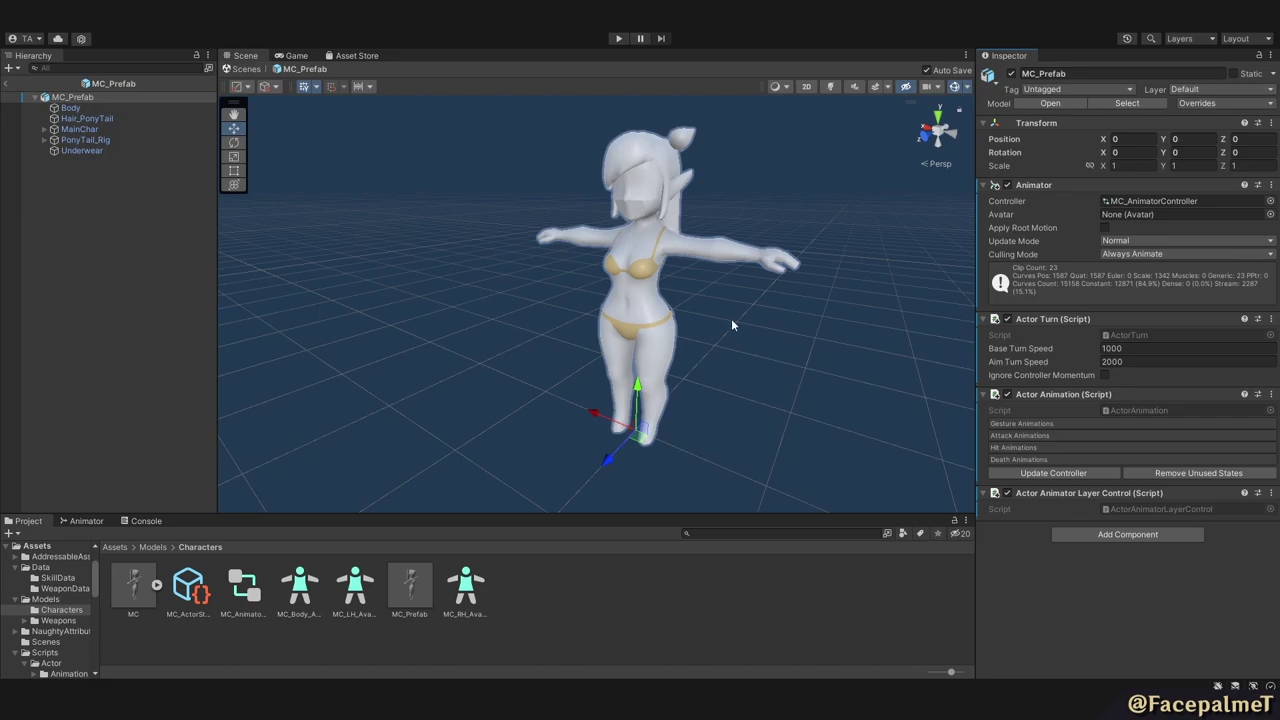
Inspect the MC_Prefab character's hierarchy and the Body mesh's renderer settings.
{"action": "middle_click_drag", "start_coordinate": [732, 320], "coordinate": [642, 348]}
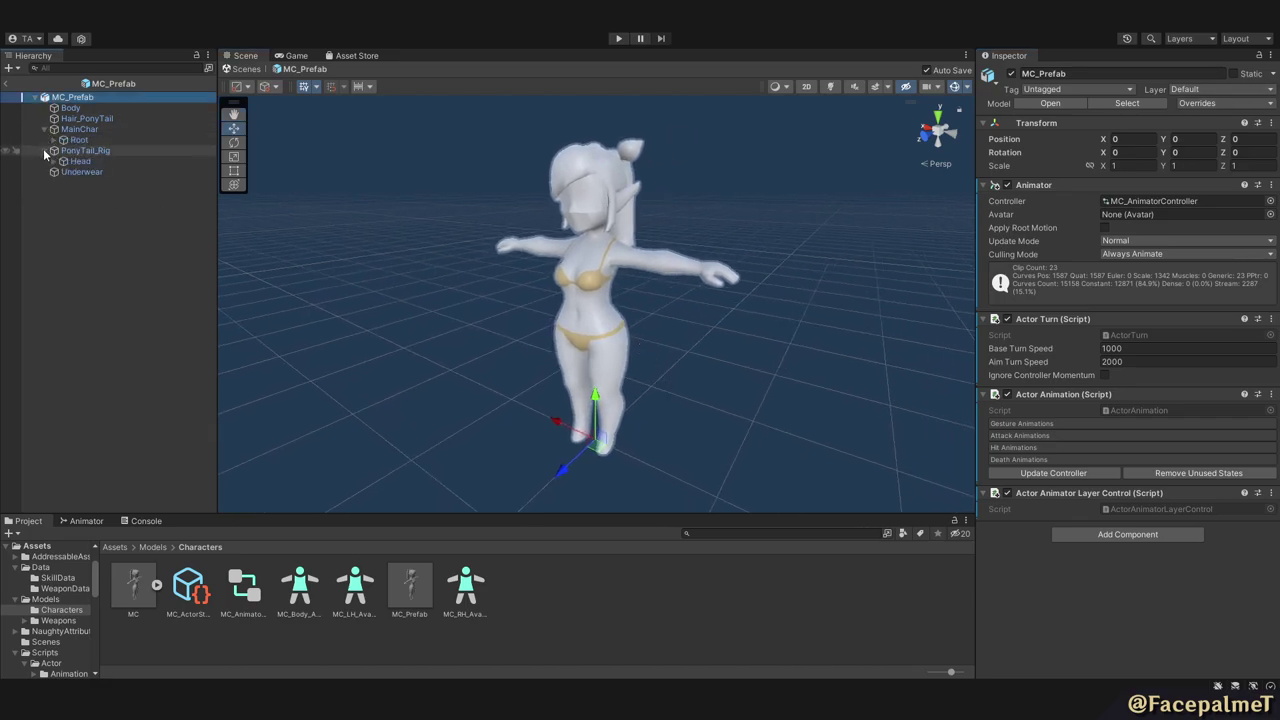
{"action": "left_click", "coordinate": [70, 108]}
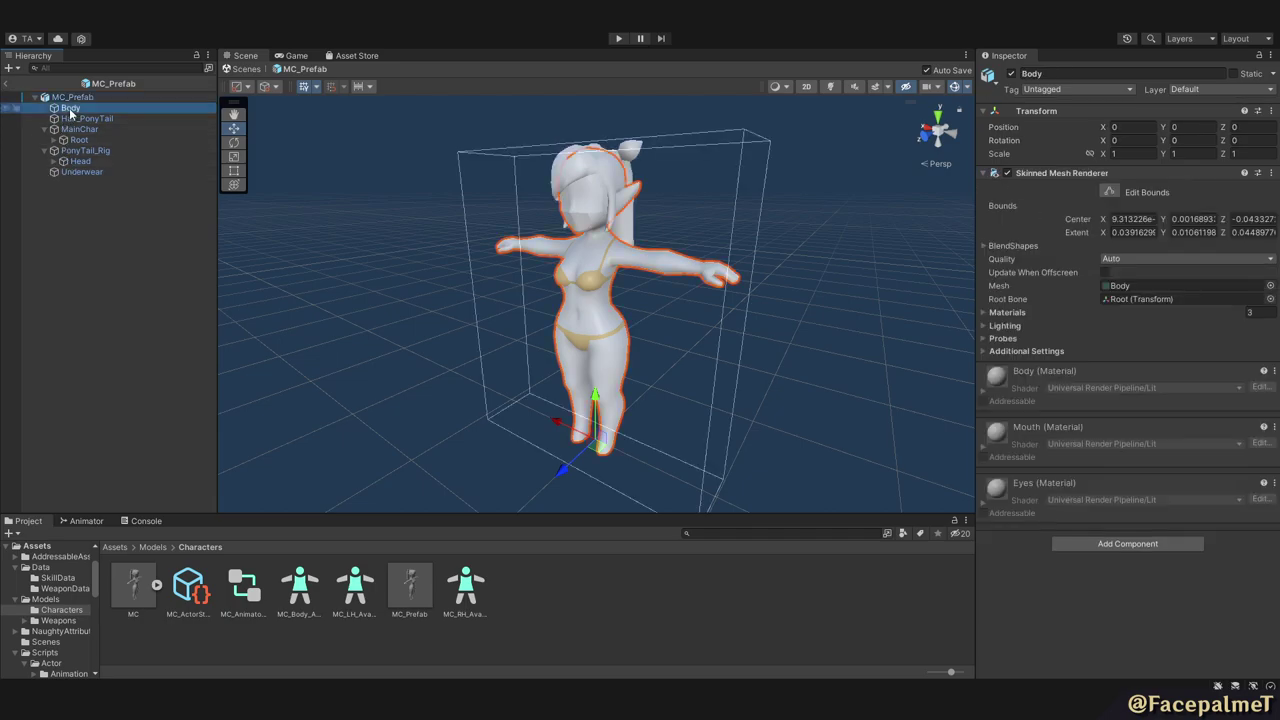
{"action": "left_click", "coordinate": [611, 172]}
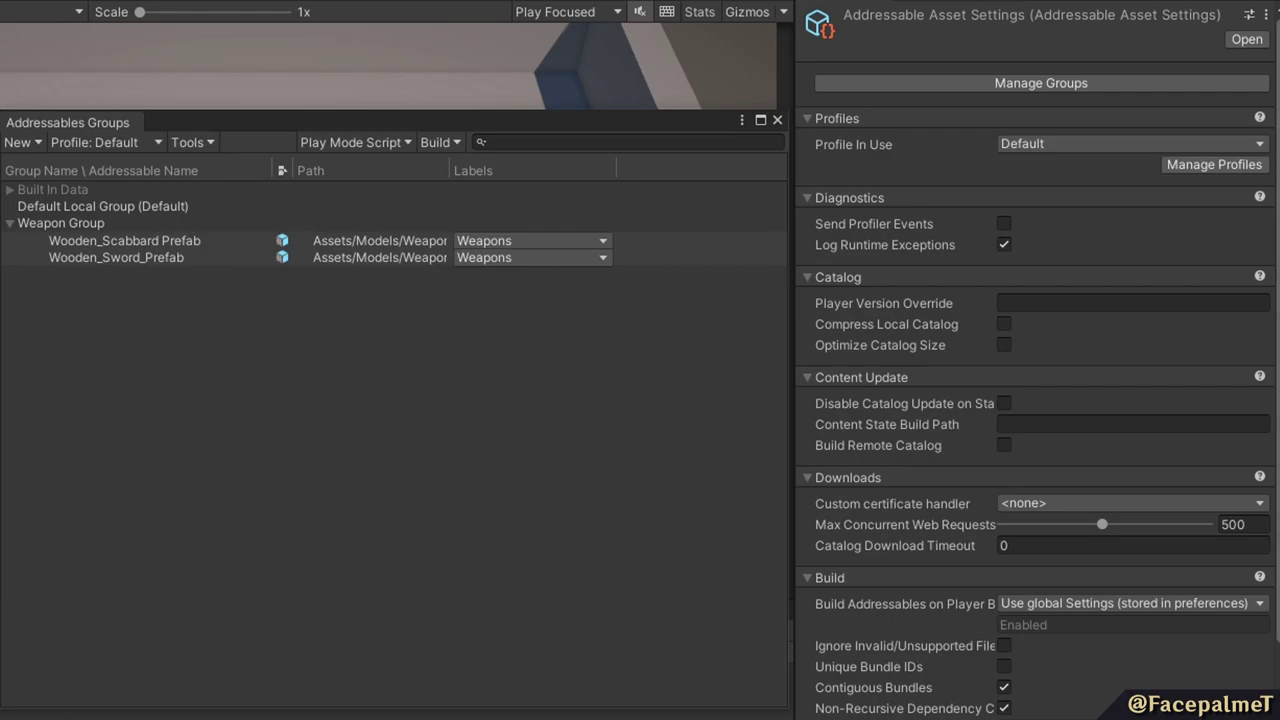
Review the equipment script's OnLoad and Unload methods and the asset manager's CreateFromAsset code.
{"action": "scroll", "coordinate": [1038, 400], "scroll_direction": "down", "scroll_amount": 3}
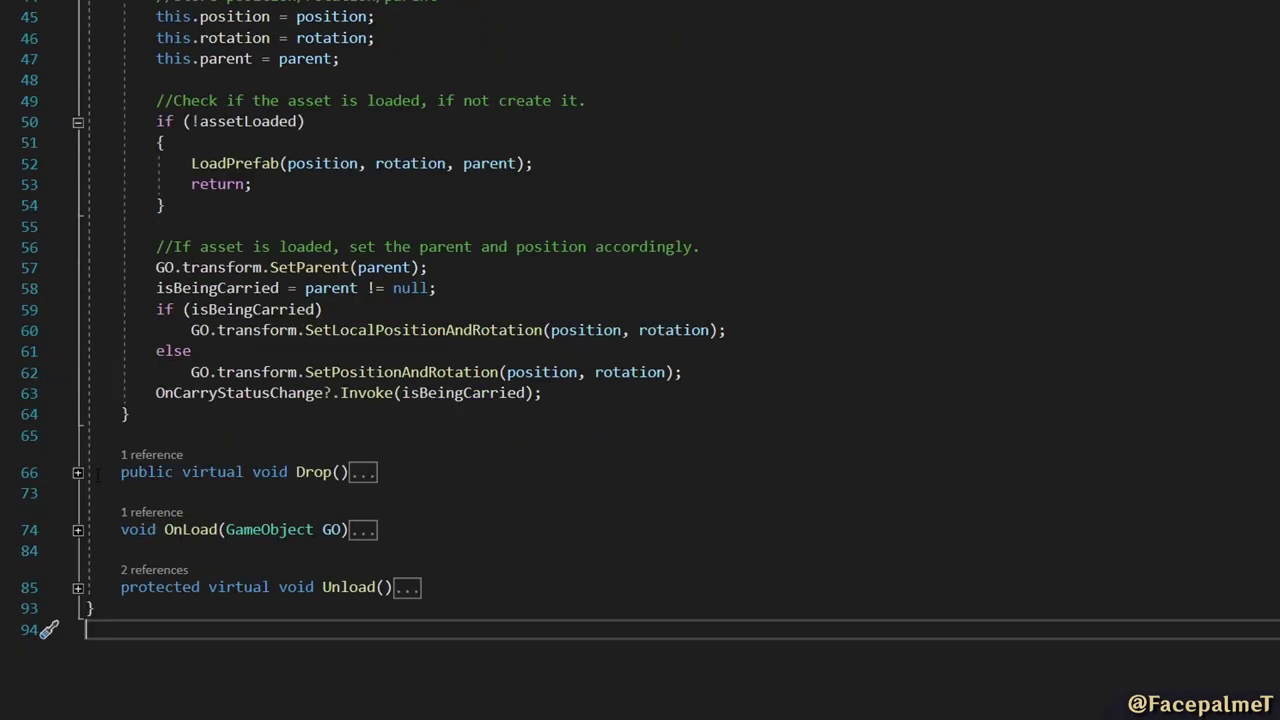
{"action": "scroll", "coordinate": [78, 500], "scroll_direction": "down", "scroll_amount": 3}
{"action": "left_click", "coordinate": [78, 400]}
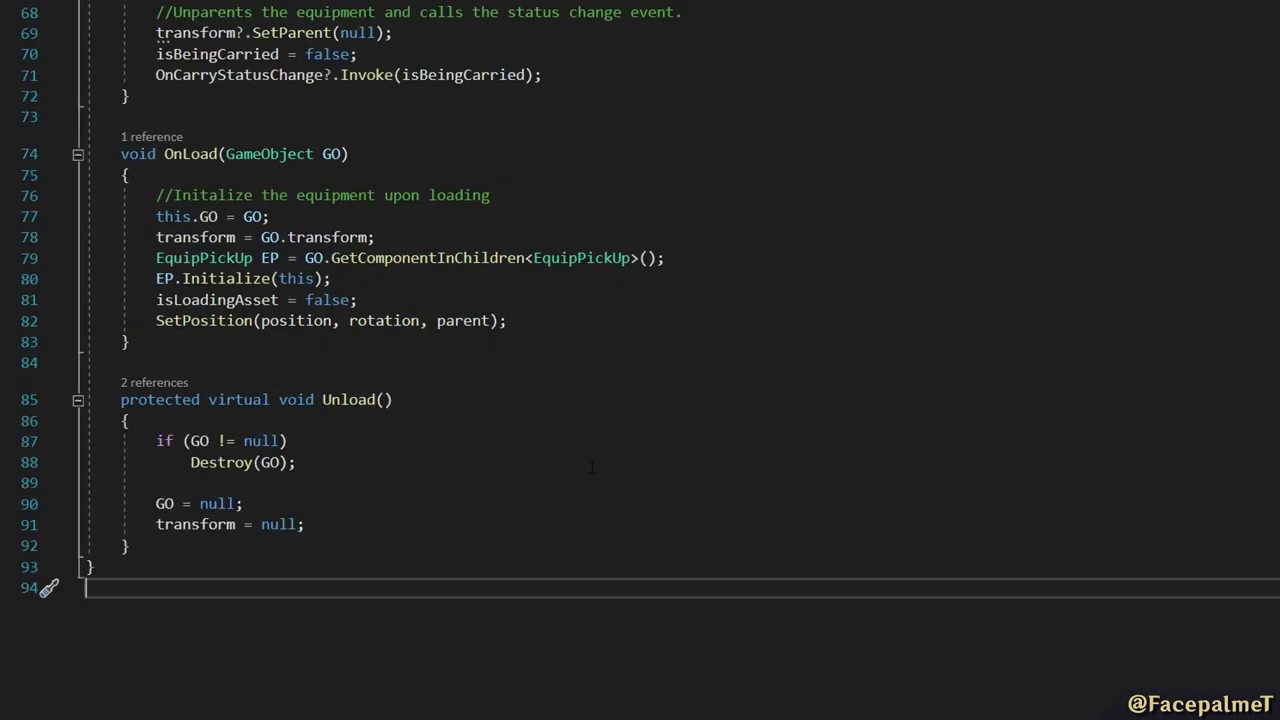
{"action": "scroll", "coordinate": [640, 360], "scroll_direction": "up", "scroll_amount": 20}
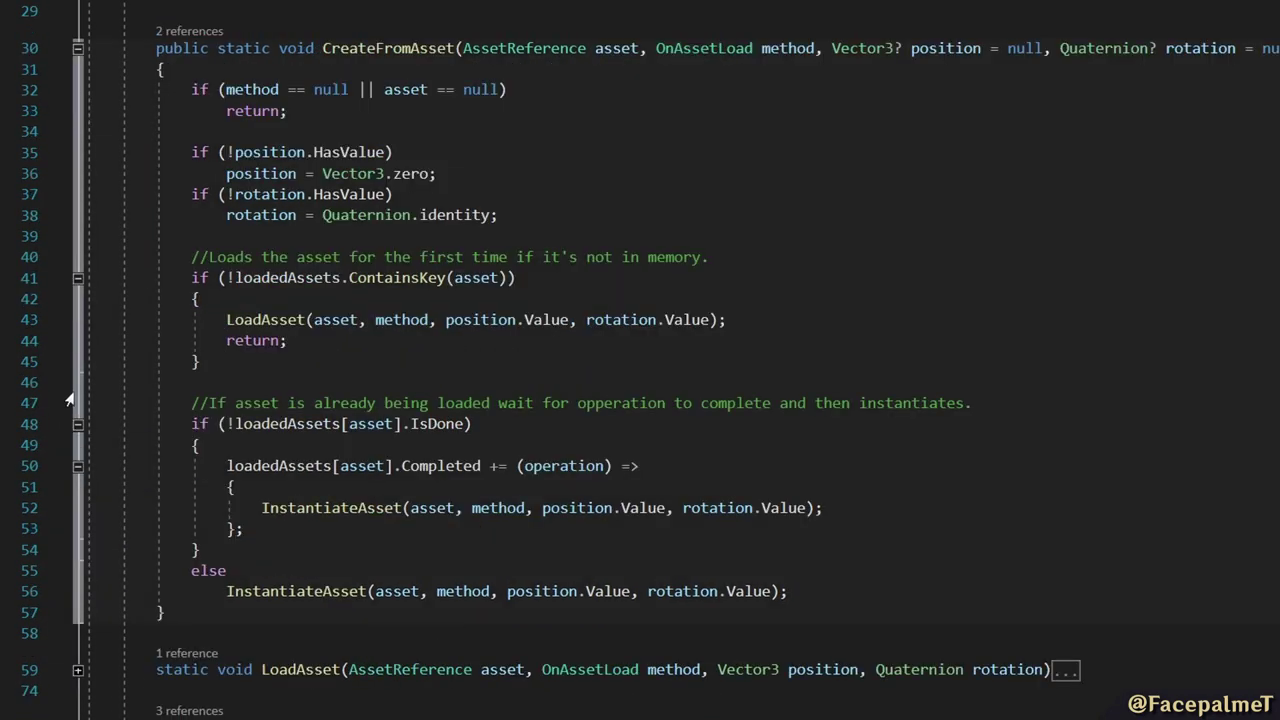
{"action": "scroll", "coordinate": [68, 400], "scroll_direction": "down", "scroll_amount": 15}
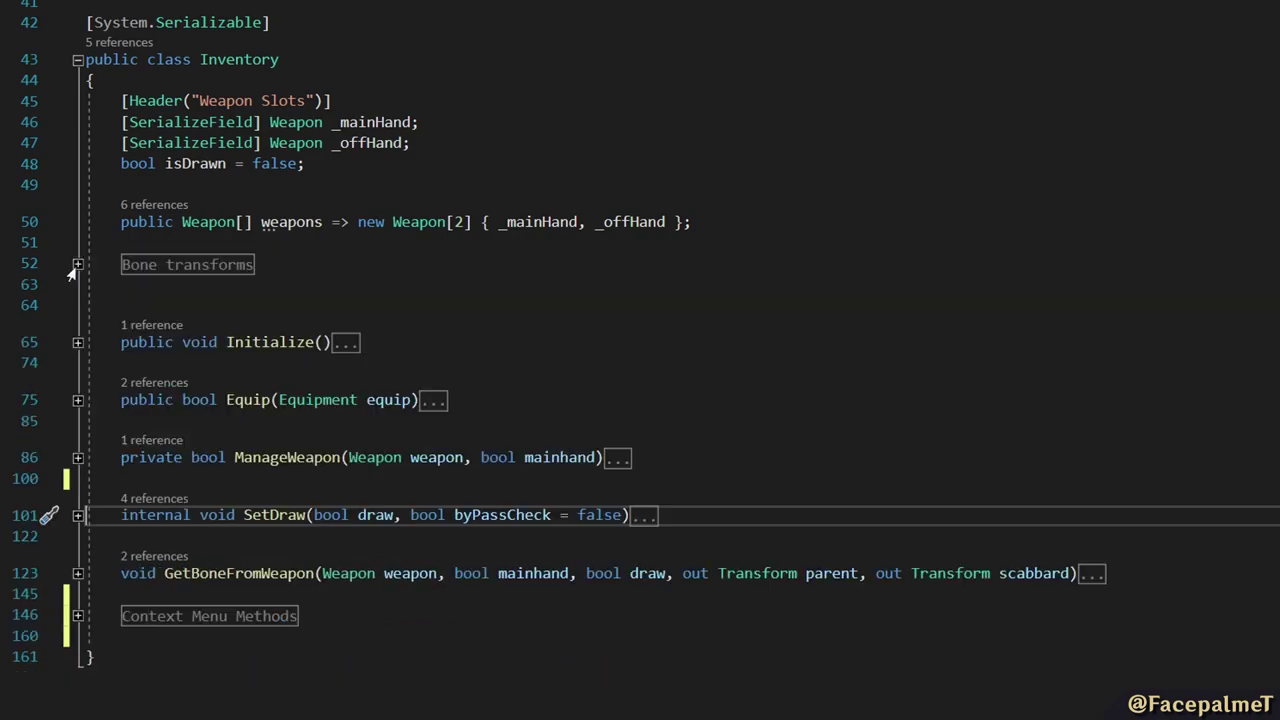
Examine the ManageWeapon and GetBoneFromWeapon methods in the Inventory class.
{"action": "left_click", "coordinate": [77, 457]}
{"action": "scroll", "coordinate": [80, 400], "scroll_direction": "down", "scroll_amount": 3}
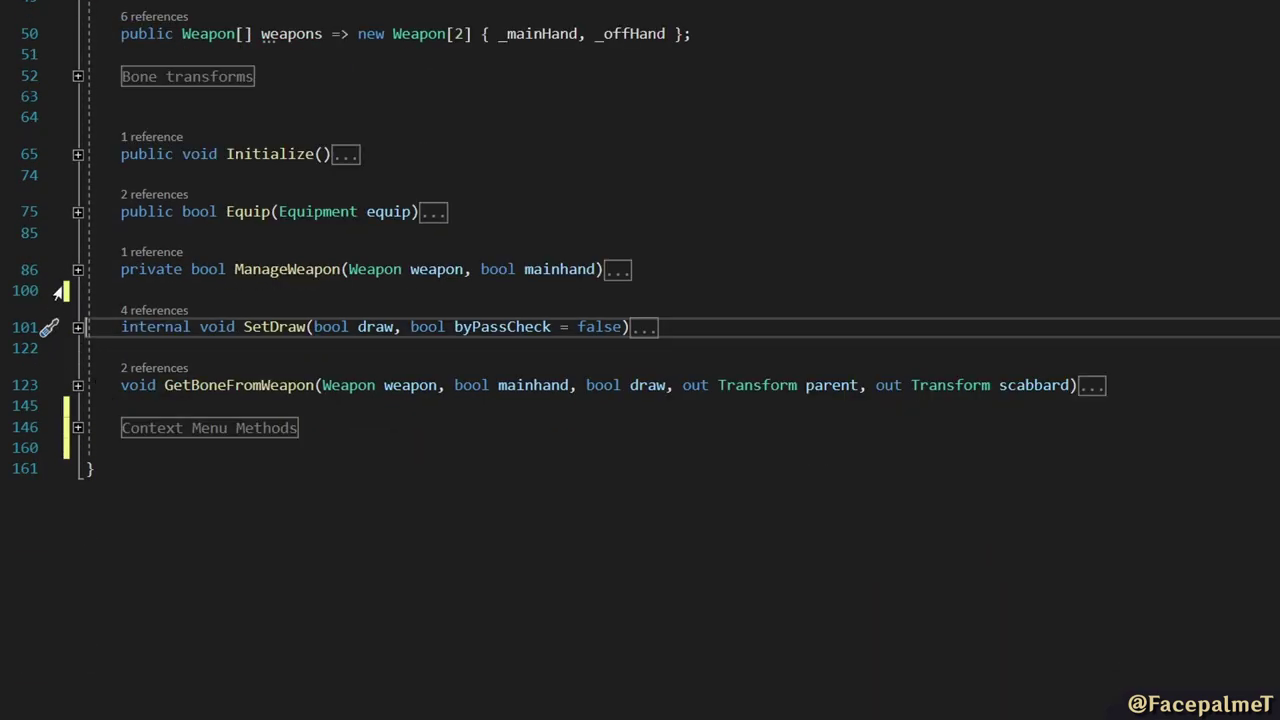
{"action": "left_click", "coordinate": [77, 385]}
{"action": "scroll", "coordinate": [73, 397], "scroll_direction": "down", "scroll_amount": 2}
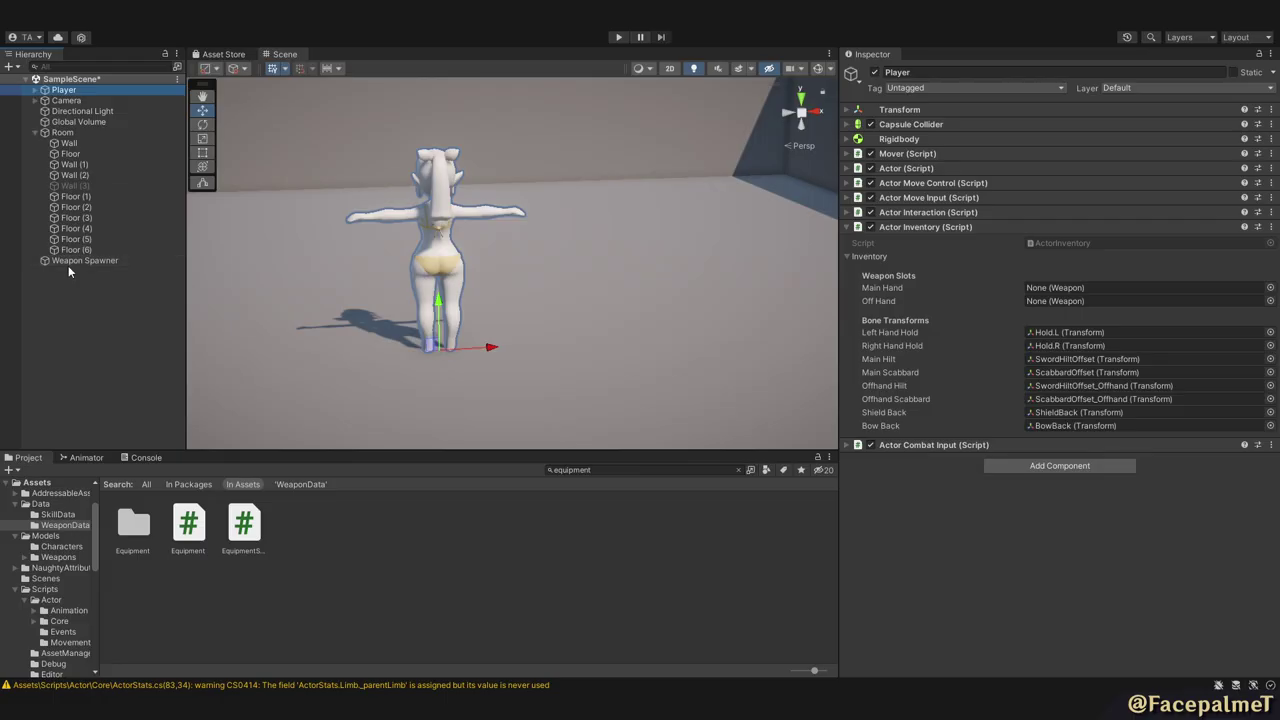
Assign WoodenSword_Weapon to the Actor Inventory's Main Hand slot and fill in the bone transforms with Find Transform.
{"action": "left_click", "coordinate": [80, 261]}
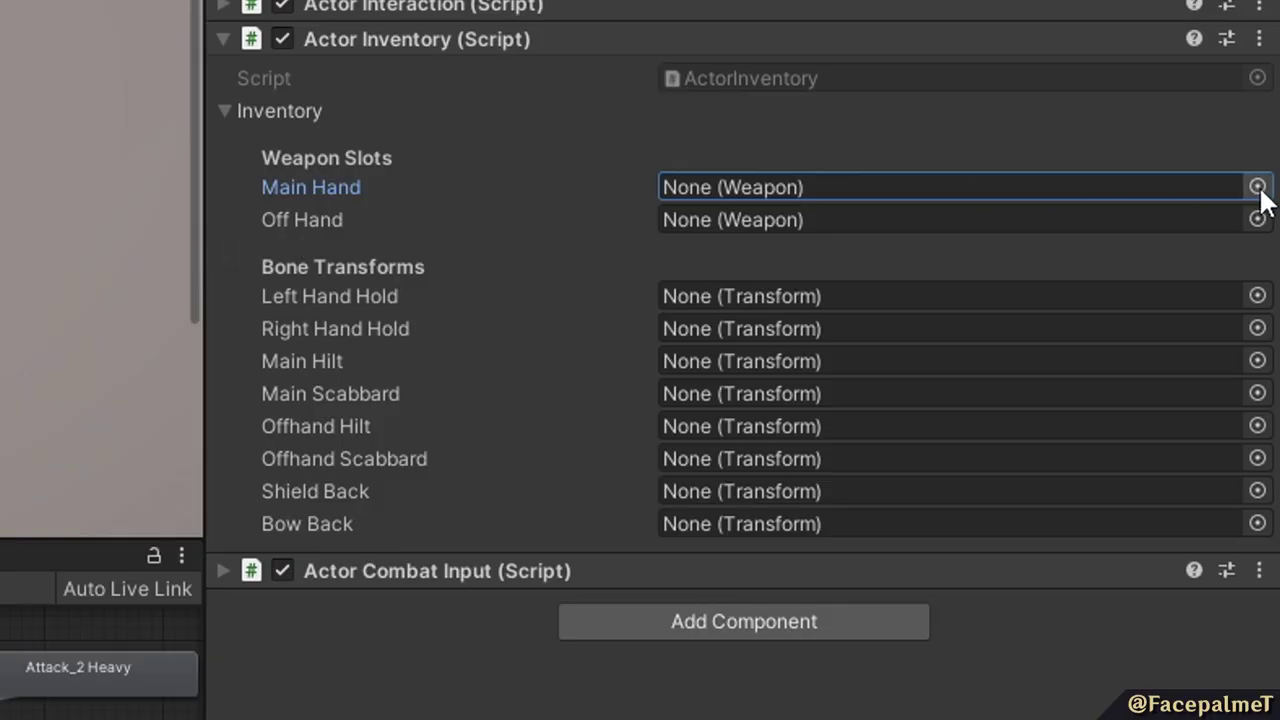
{"action": "left_click", "coordinate": [1257, 188]}
{"action": "left_click", "coordinate": [786, 295]}
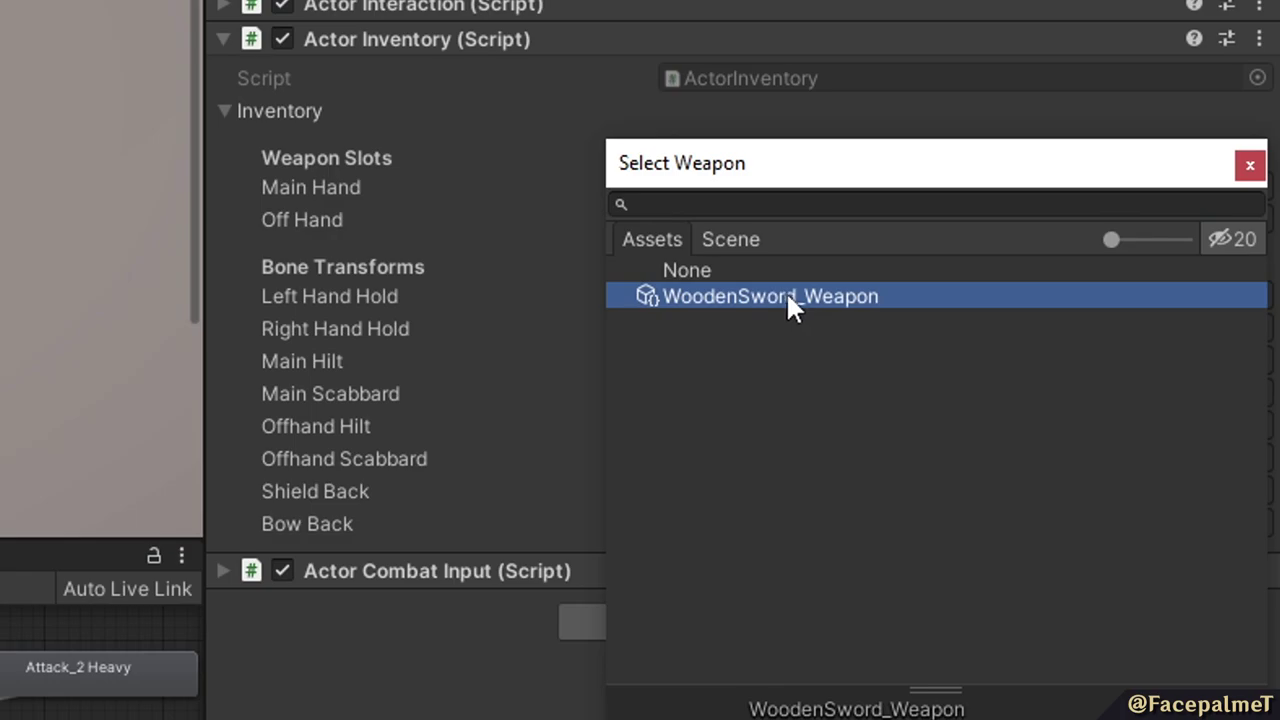
{"action": "double_click", "coordinate": [780, 298]}
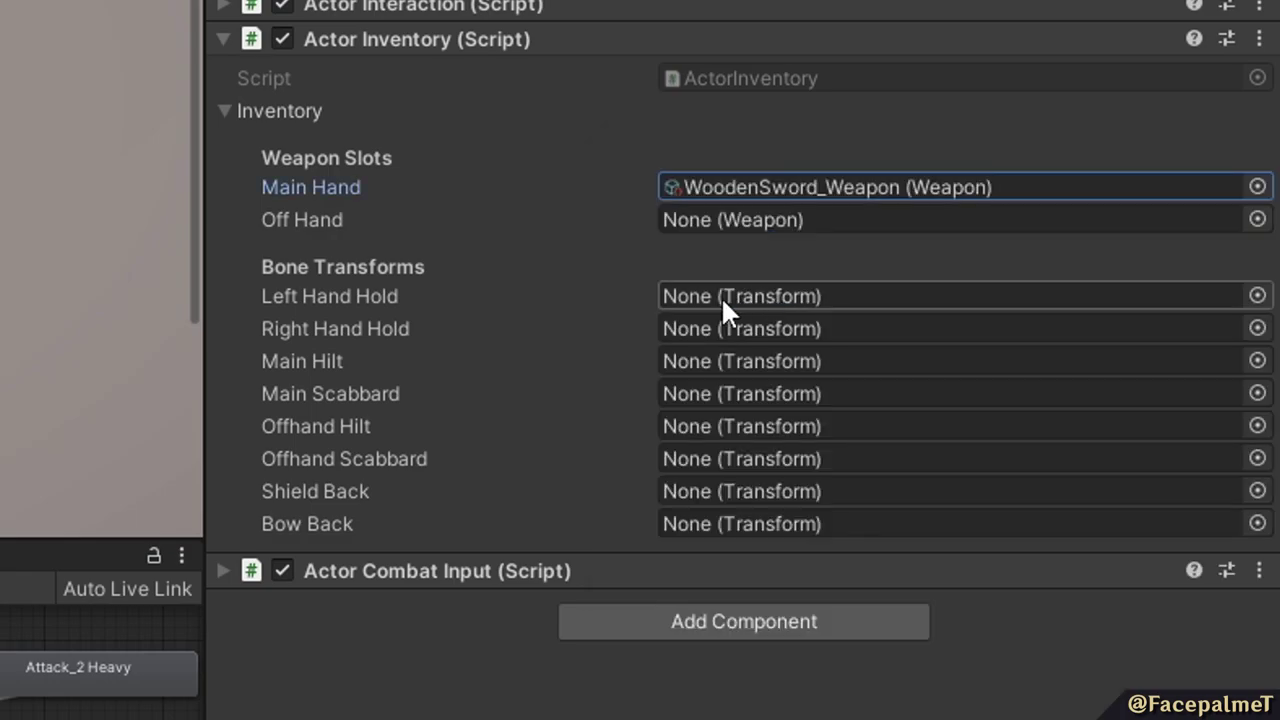
{"action": "right_click", "coordinate": [407, 33]}
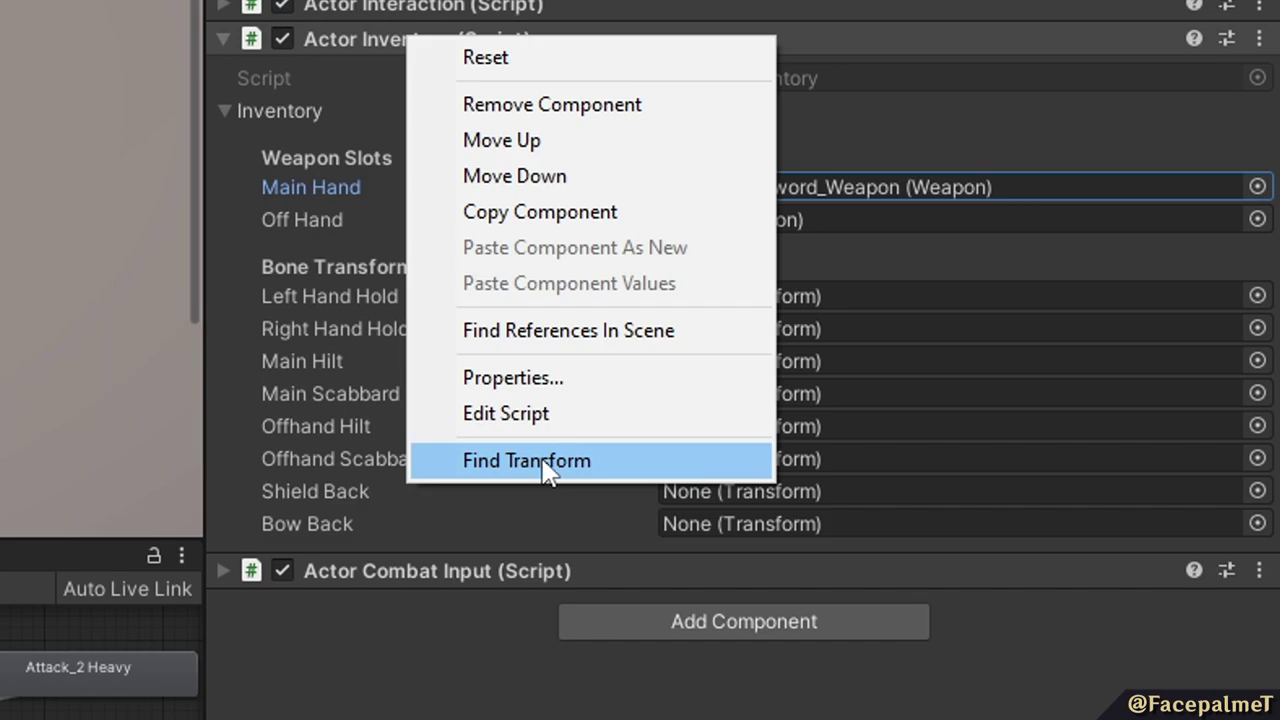
{"action": "left_click", "coordinate": [544, 463]}
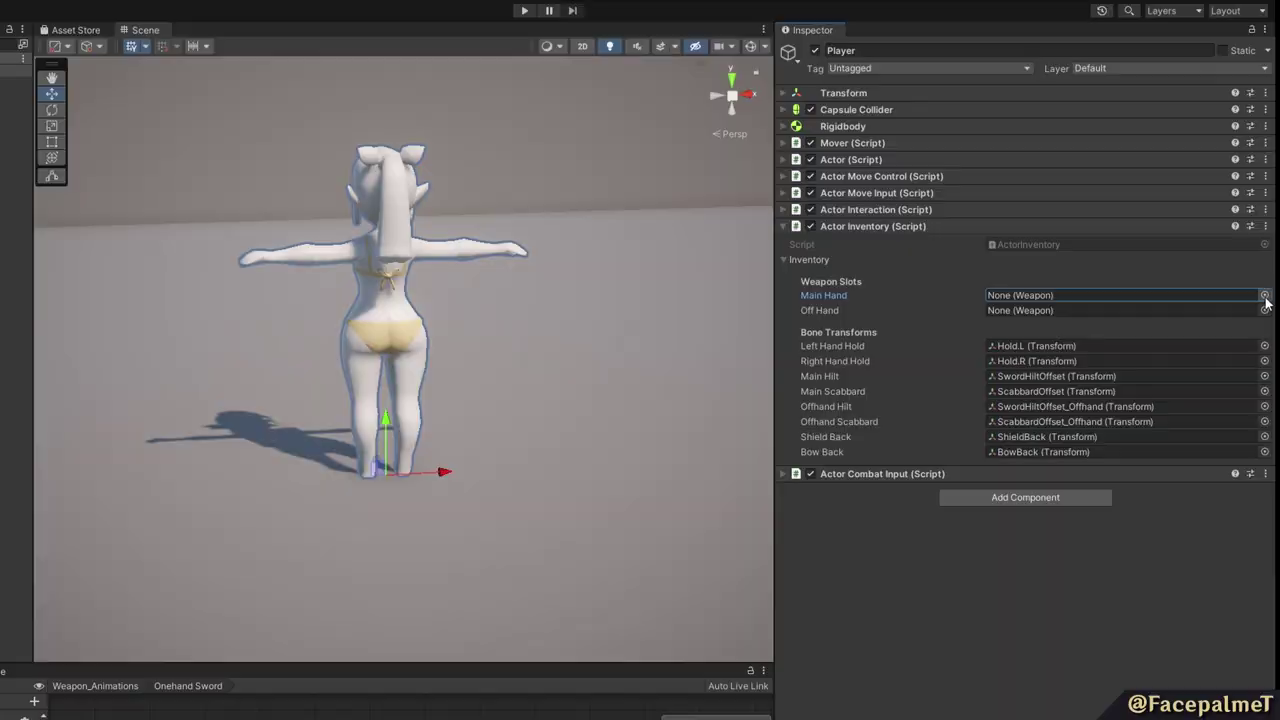
Set the Player's Main Hand weapon to WoodenSword_Weapon and run the game.
{"action": "left_click", "coordinate": [1264, 296]}
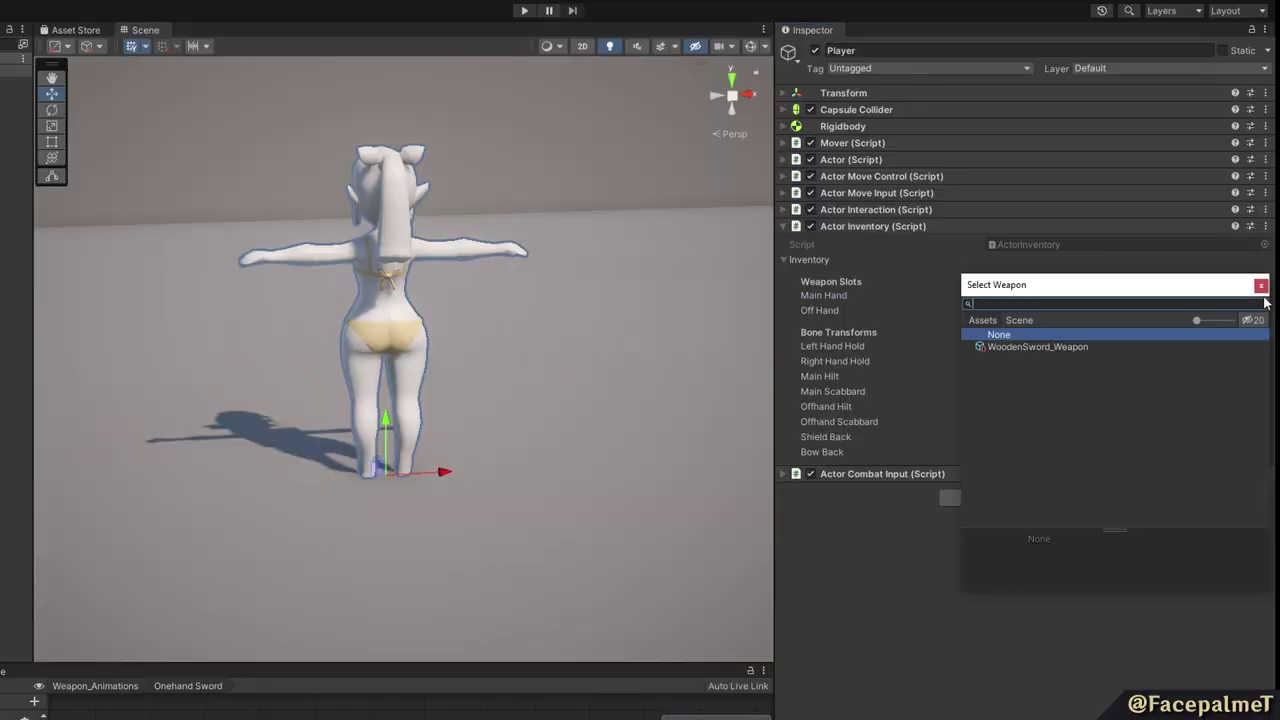
{"action": "double_click", "coordinate": [1023, 348]}
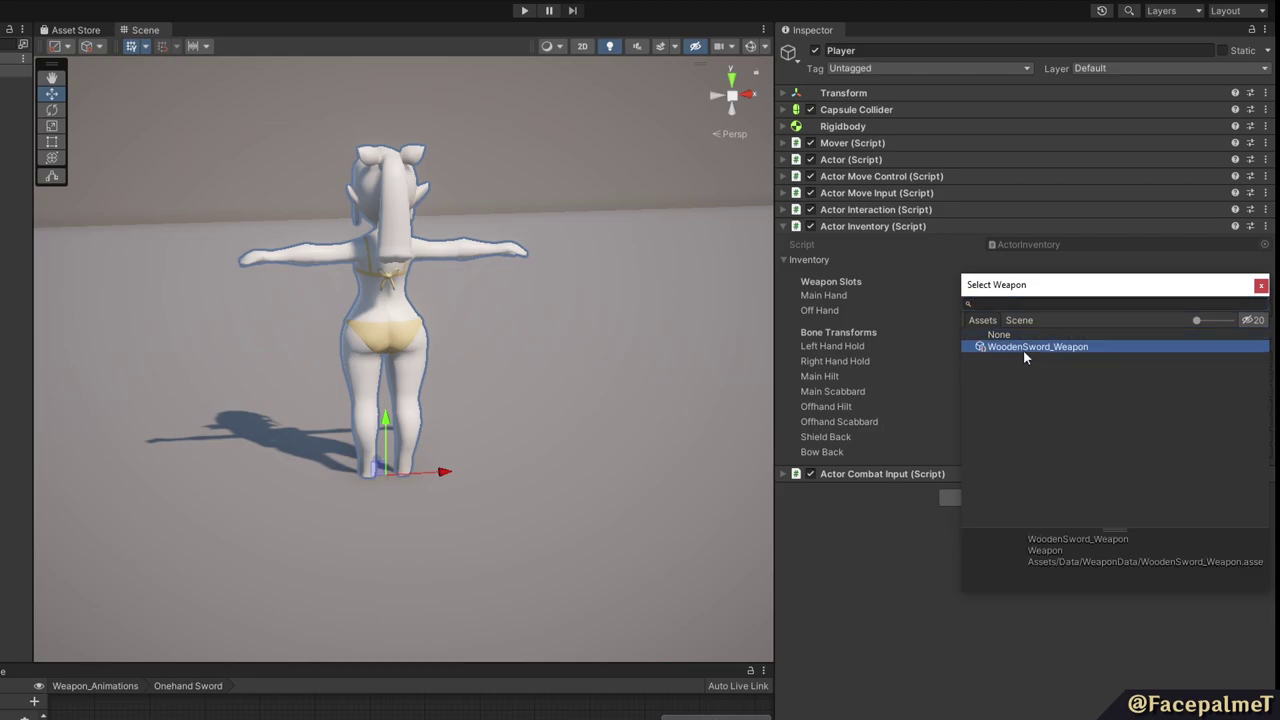
{"action": "left_click", "coordinate": [523, 11]}
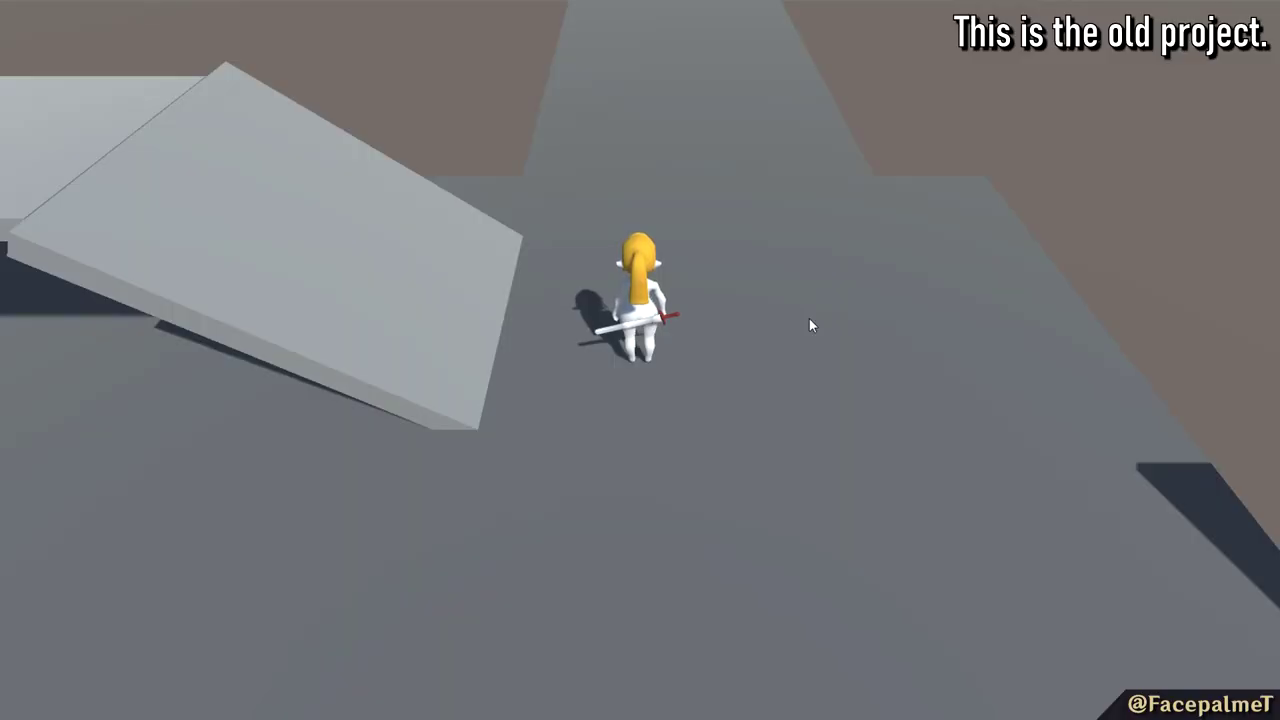
{"action": "left_click", "coordinate": [809, 325]}
{"action": "key", "text": "w"}
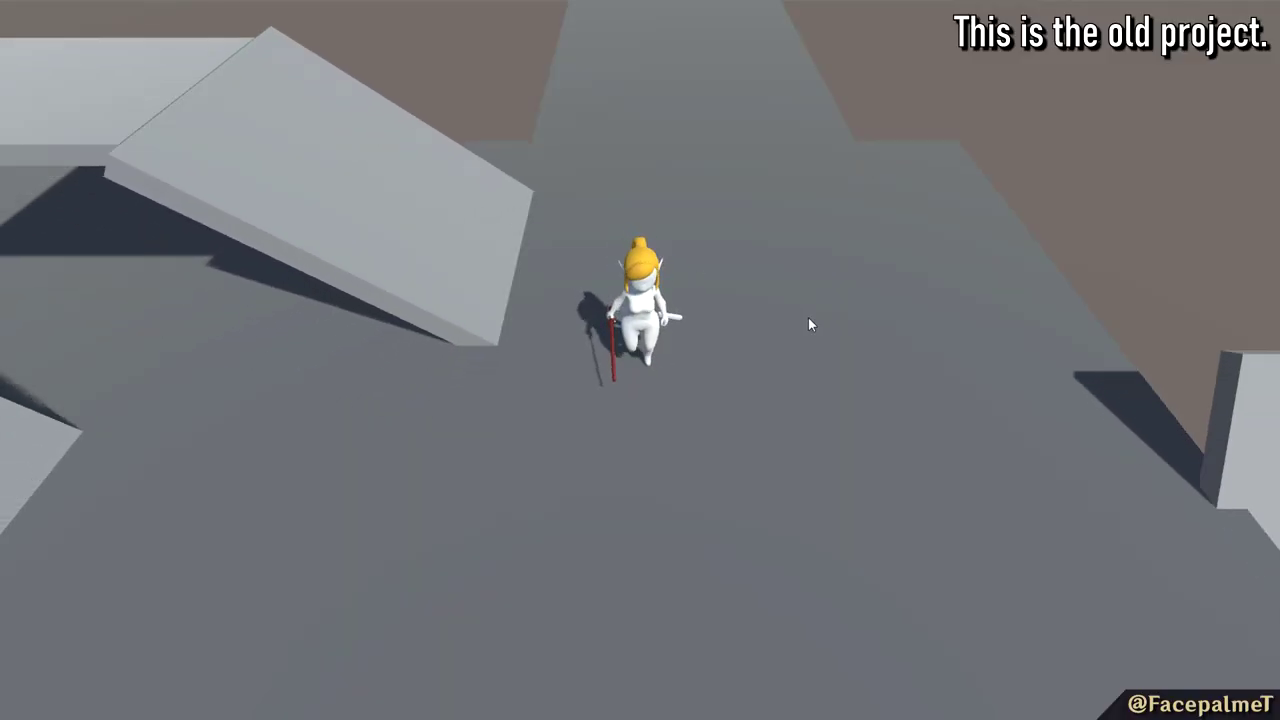
{"action": "key", "text": "w"}
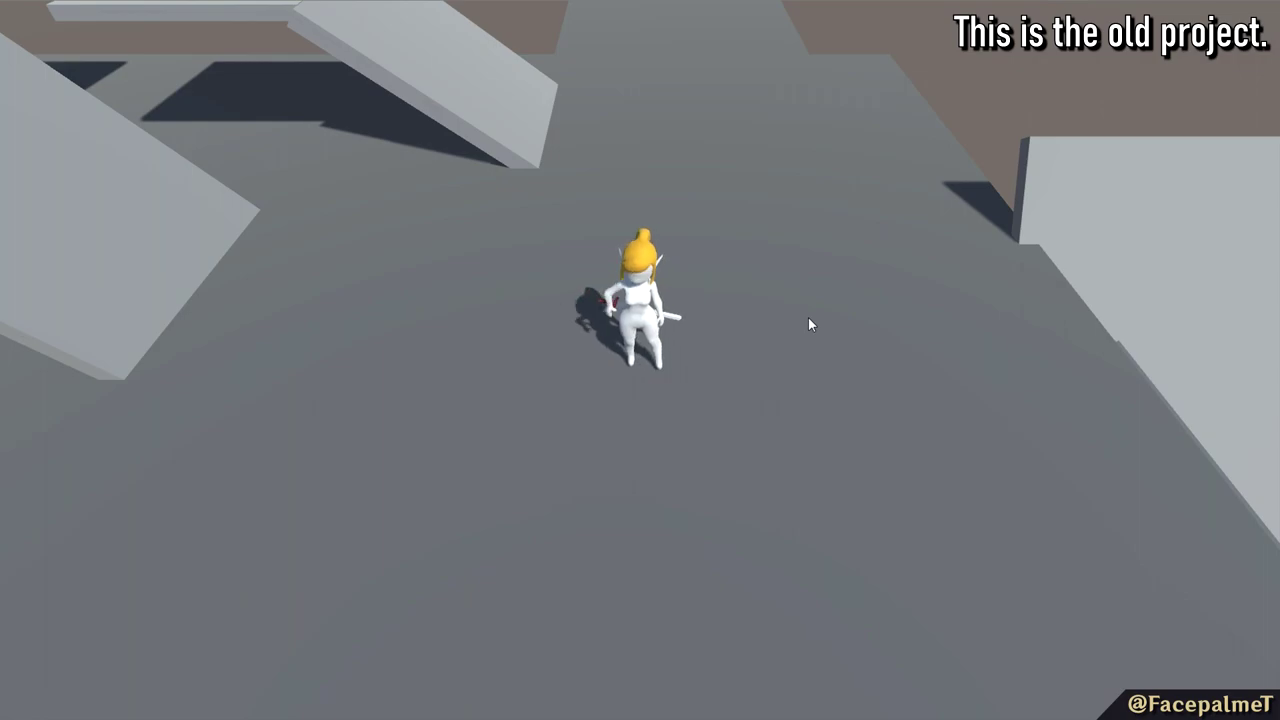
{"action": "key", "text": "a"}
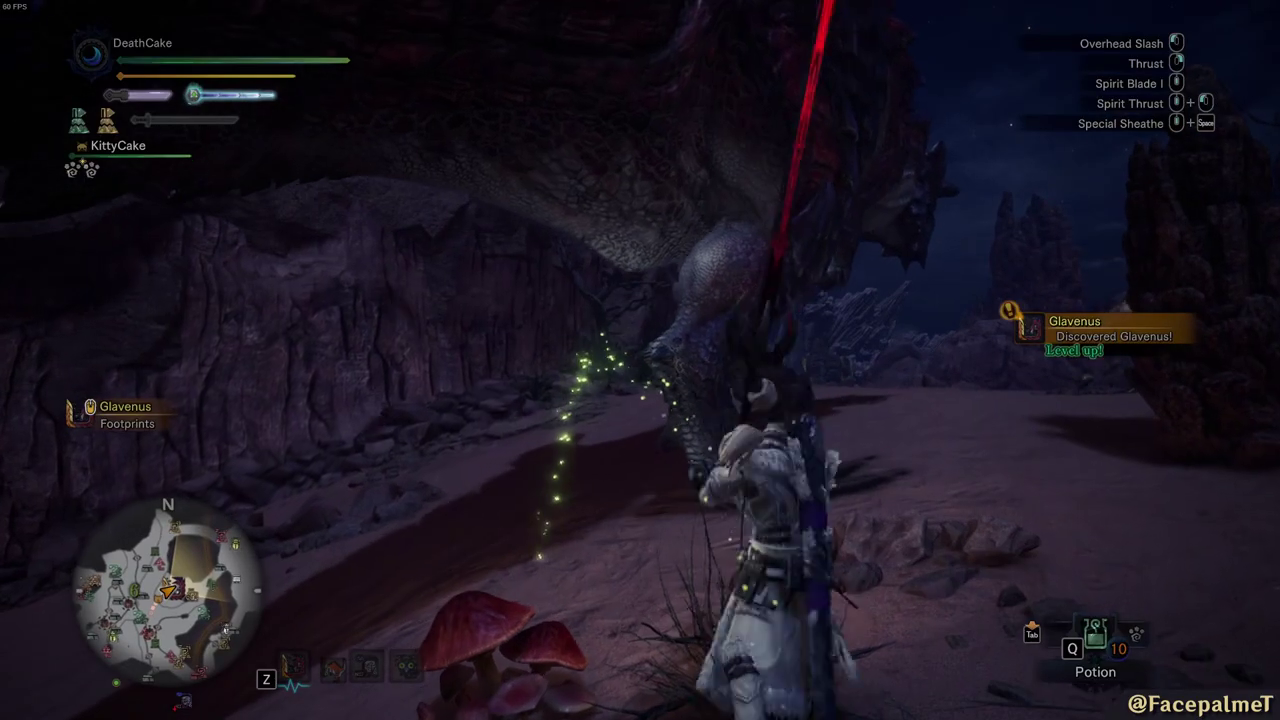
{"action": "left_click", "coordinate": [640, 360]}
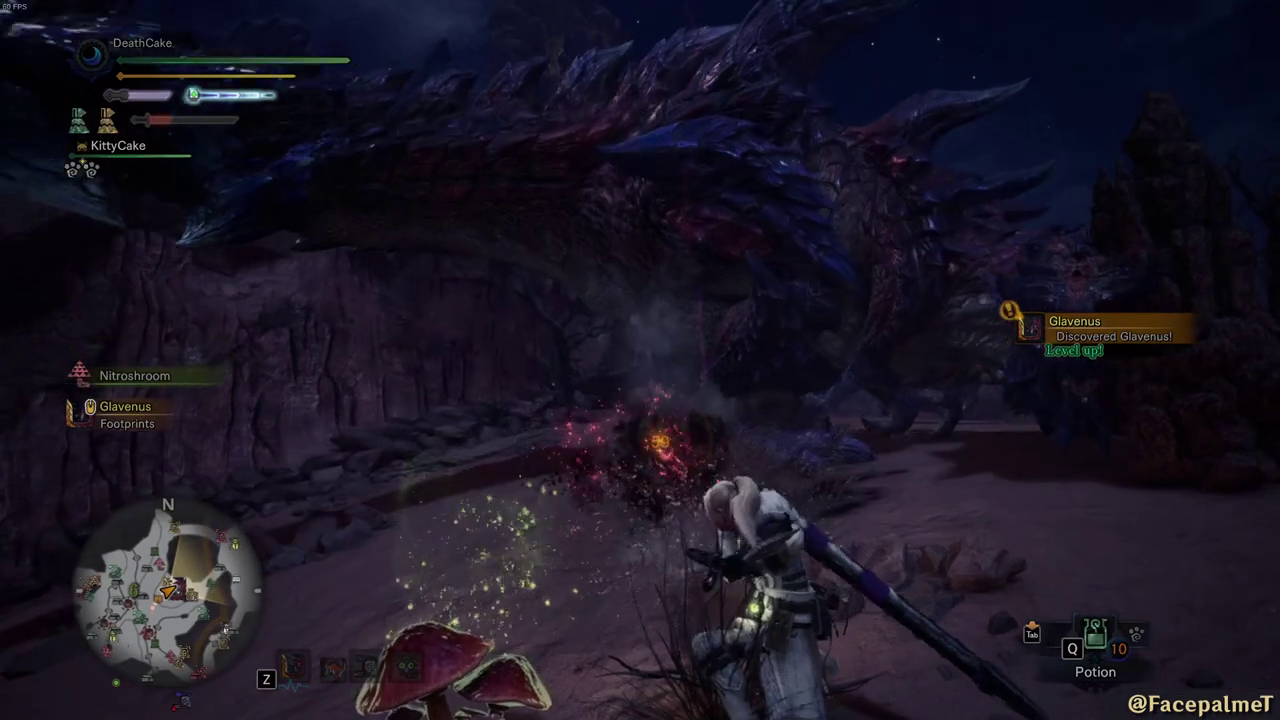
{"action": "left_click", "coordinate": [640, 360]}
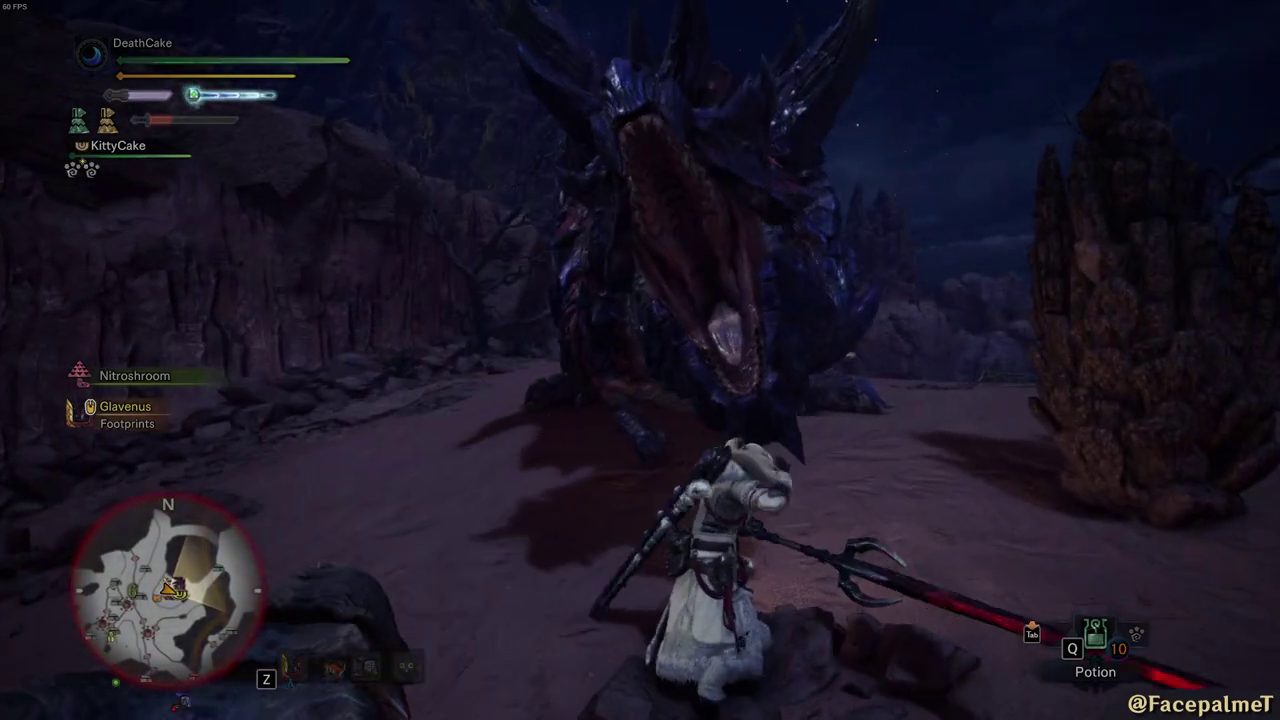
{"action": "key", "text": "e"}
{"action": "key", "text": "w"}
{"action": "key", "text": "w"}
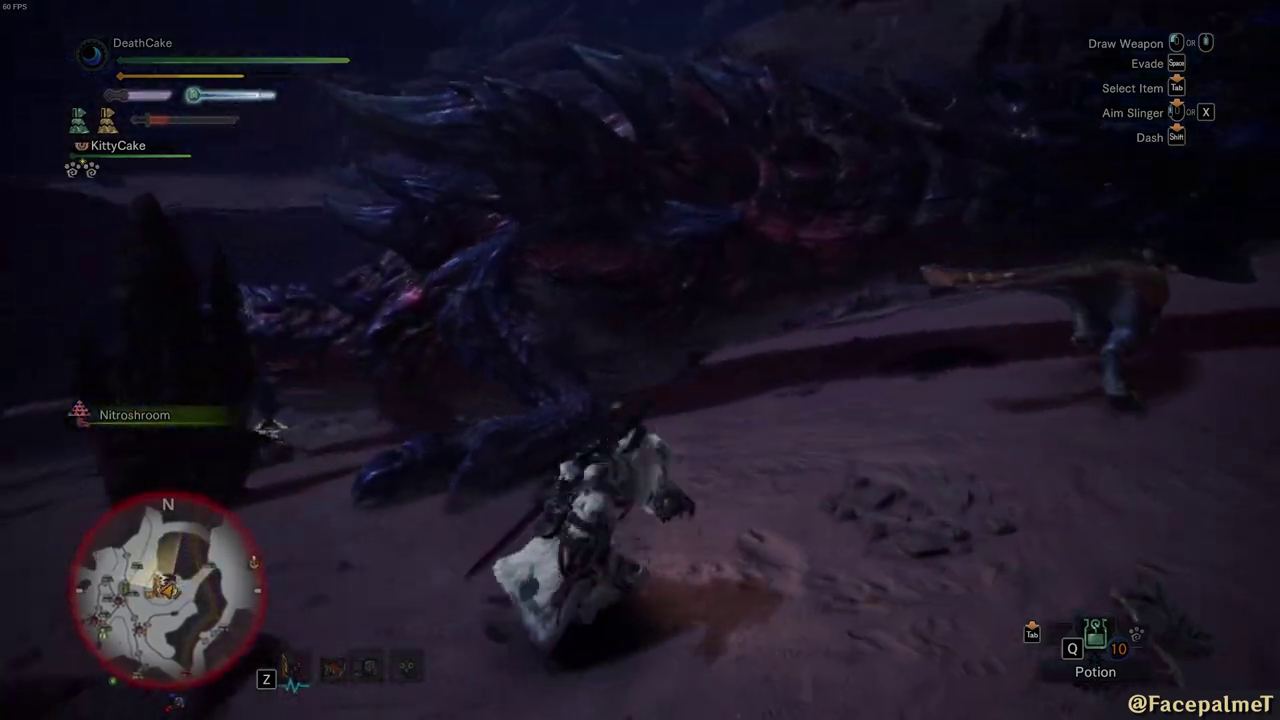
{"action": "left_click", "coordinate": [640, 360]}
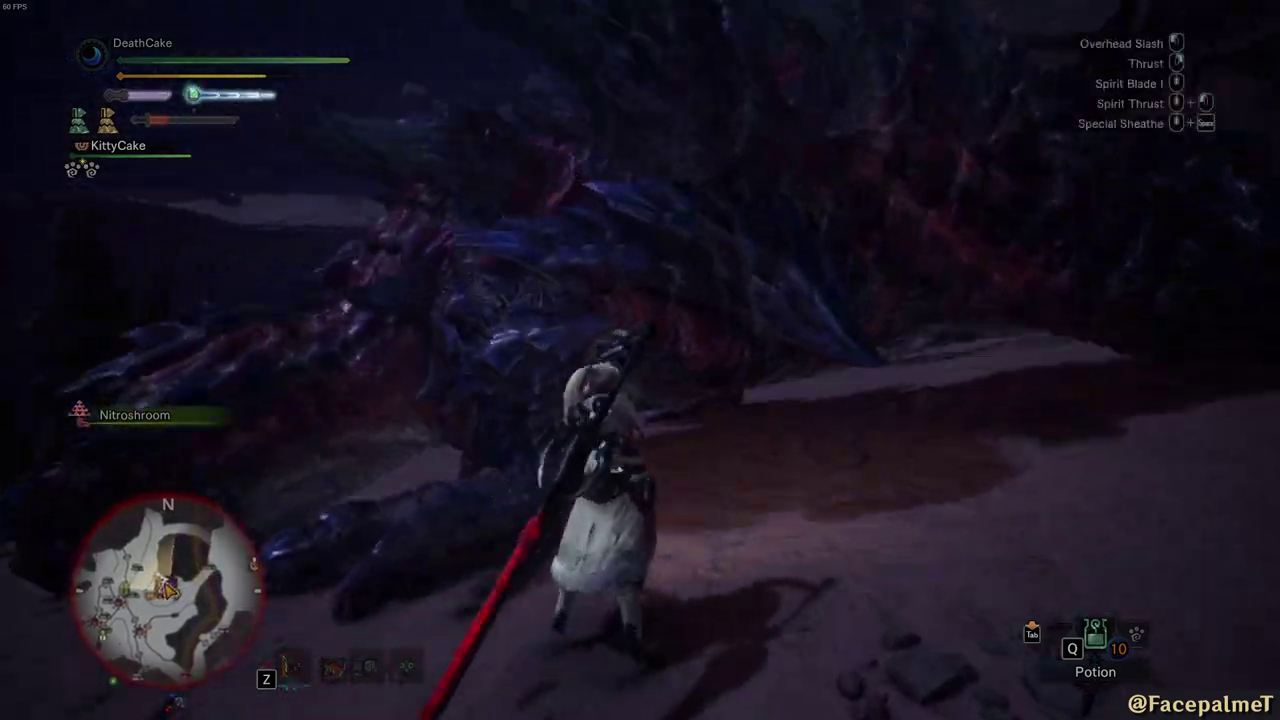
{"action": "left_click", "coordinate": [640, 360]}
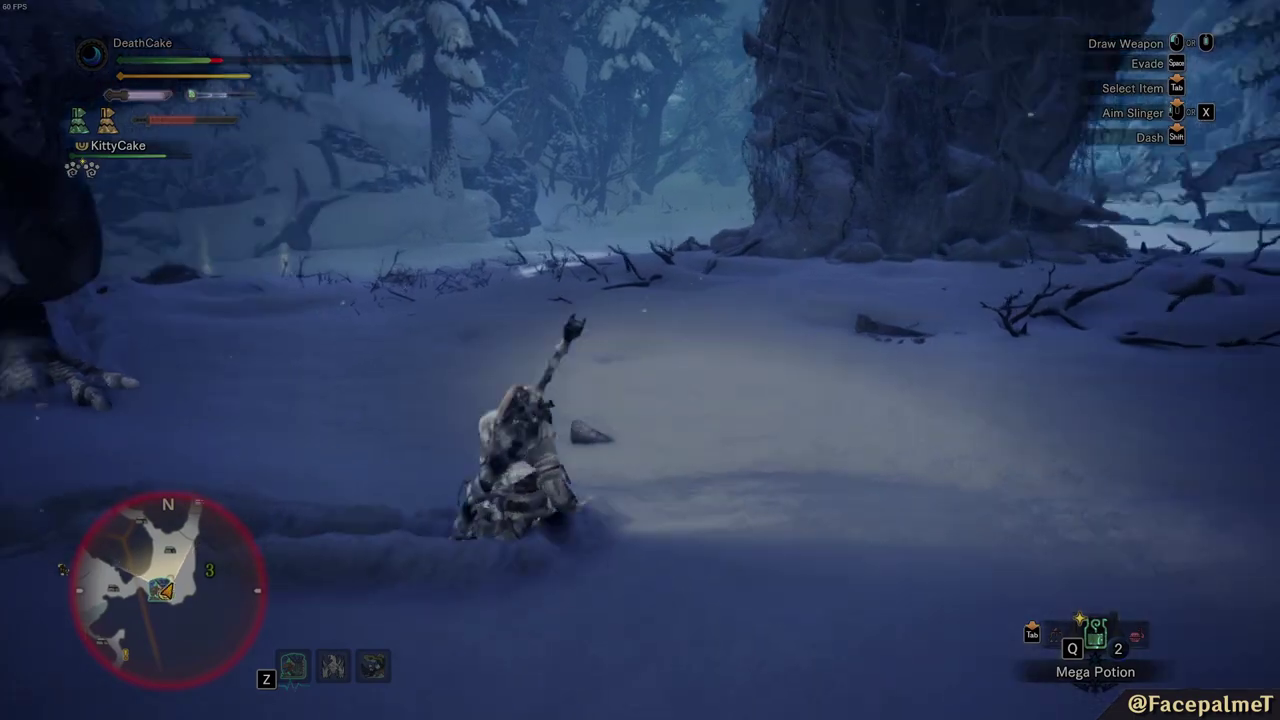
{"action": "key", "text": "e"}
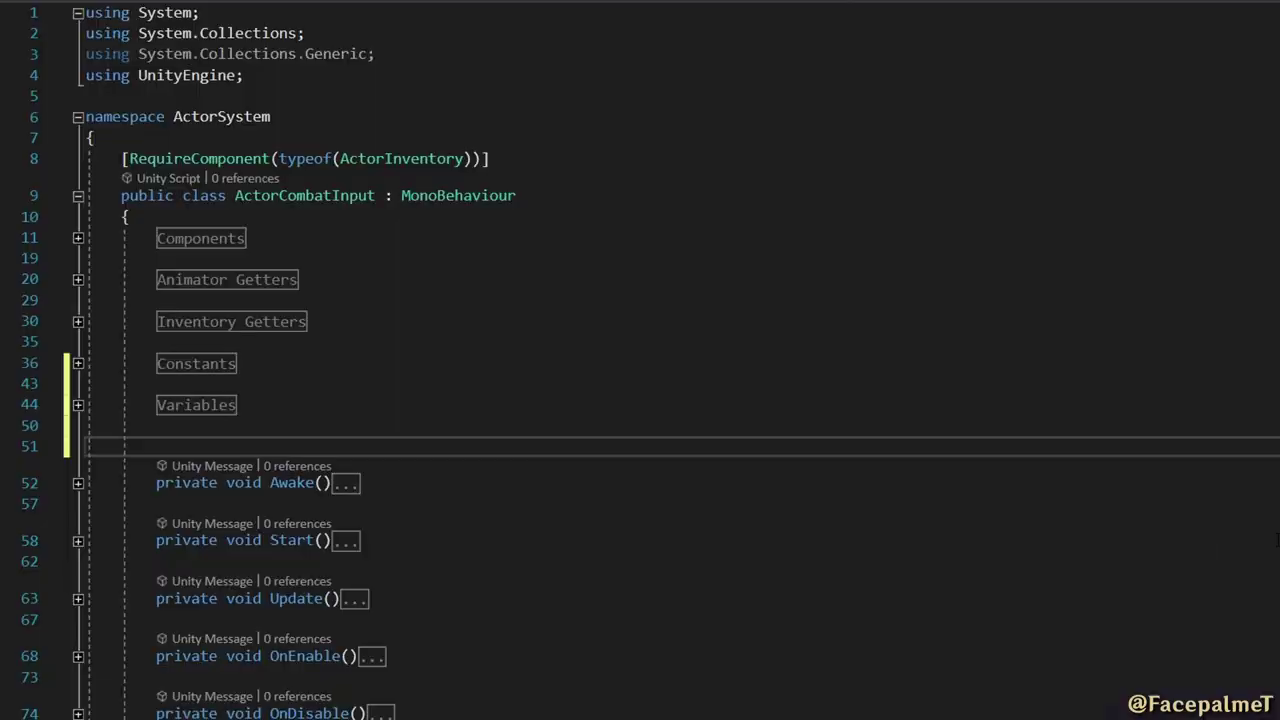
Read through the ActorCombatInput script.
{"action": "scroll", "coordinate": [640, 360], "scroll_direction": "down", "scroll_amount": 20}
{"action": "scroll", "coordinate": [1277, 540], "scroll_direction": "down", "scroll_amount": 14}
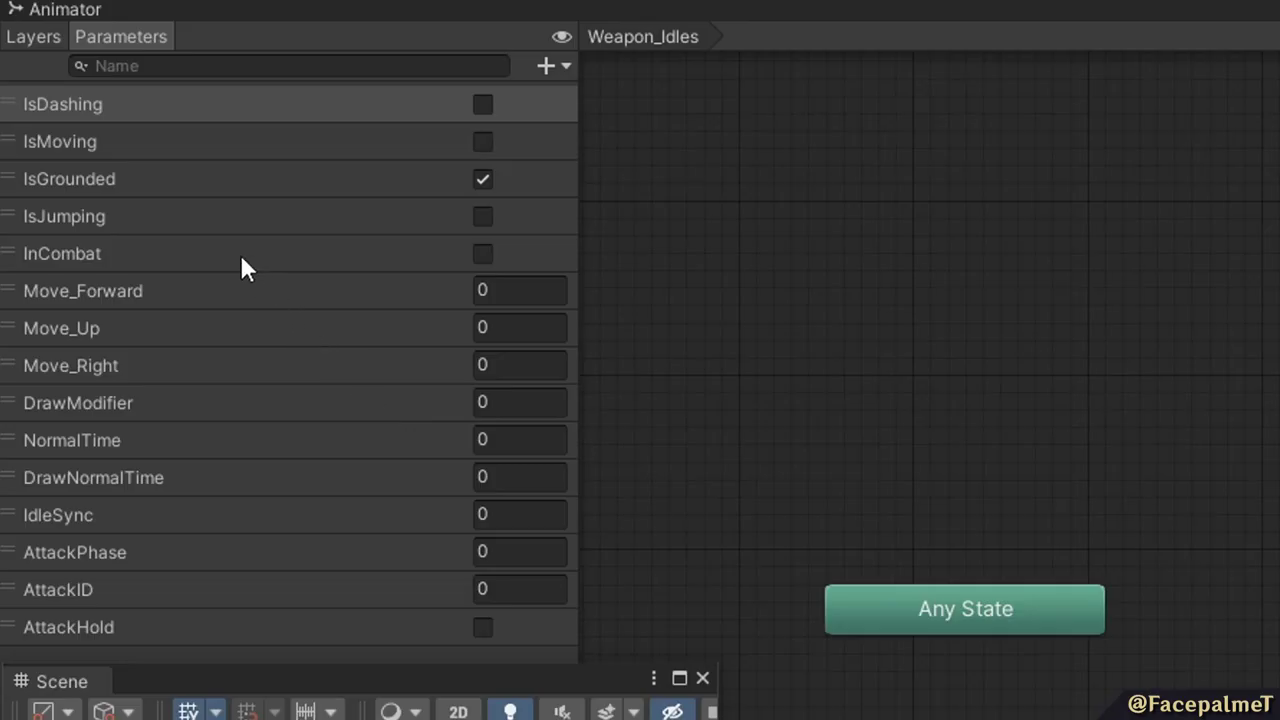
Inspect the animator's parameters and open the Draw sub-state machine in the Weapon_Idles layer.
{"action": "left_click", "coordinate": [245, 264]}
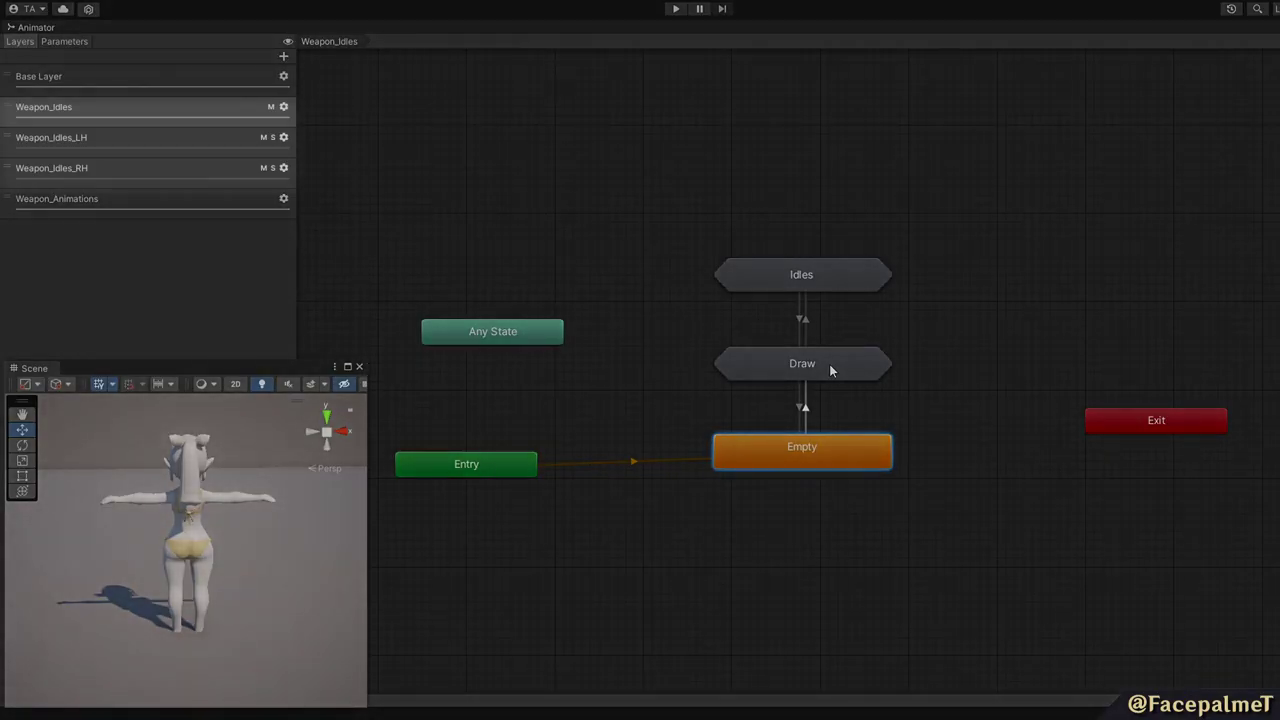
{"action": "left_click", "coordinate": [829, 364]}
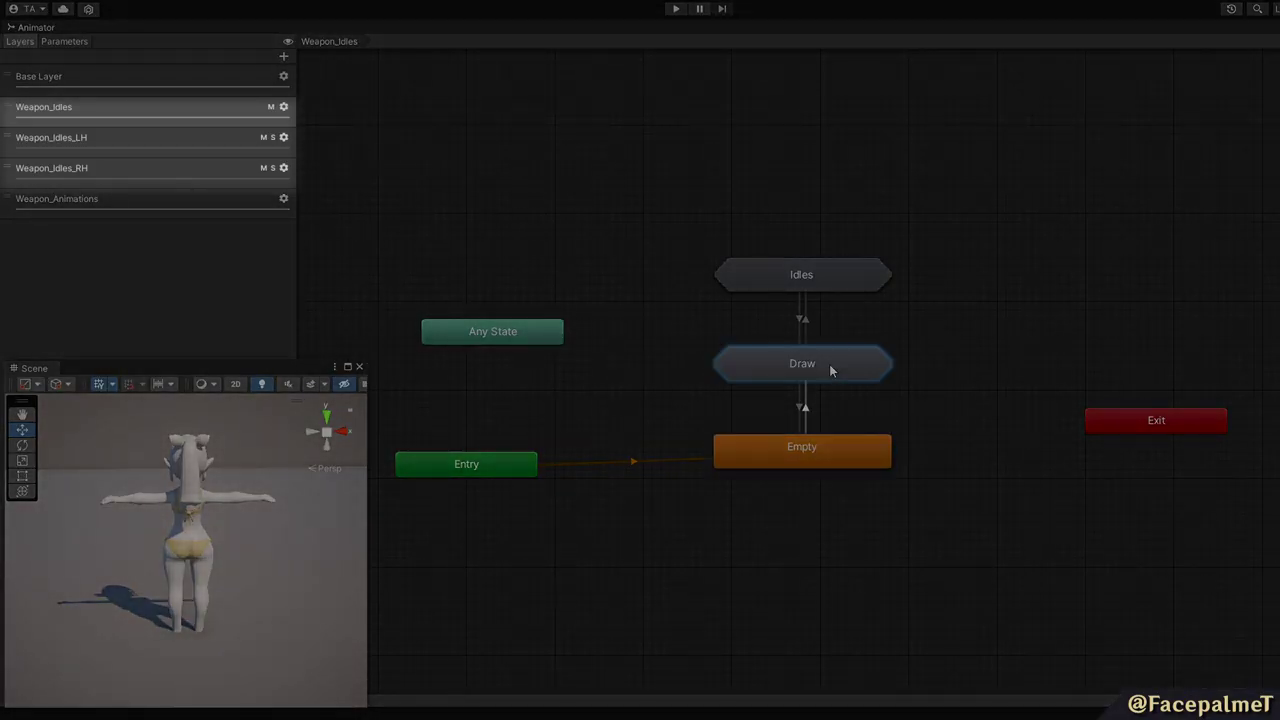
{"action": "double_click", "coordinate": [829, 364]}
{"action": "left_click", "coordinate": [707, 326]}
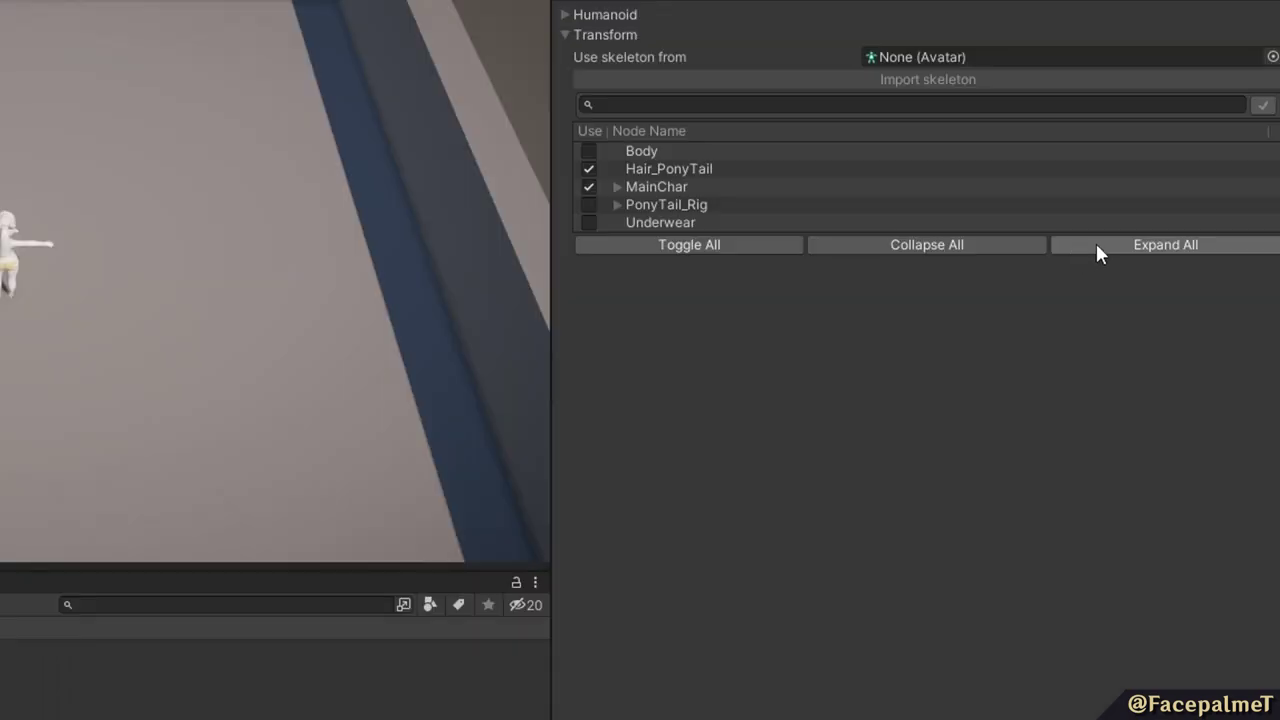
Expand the avatar mask's full skeleton and look through which bones it uses, collapsing the UpperArm.L and UpperArmIK.L branches.
{"action": "left_click", "coordinate": [1115, 250]}
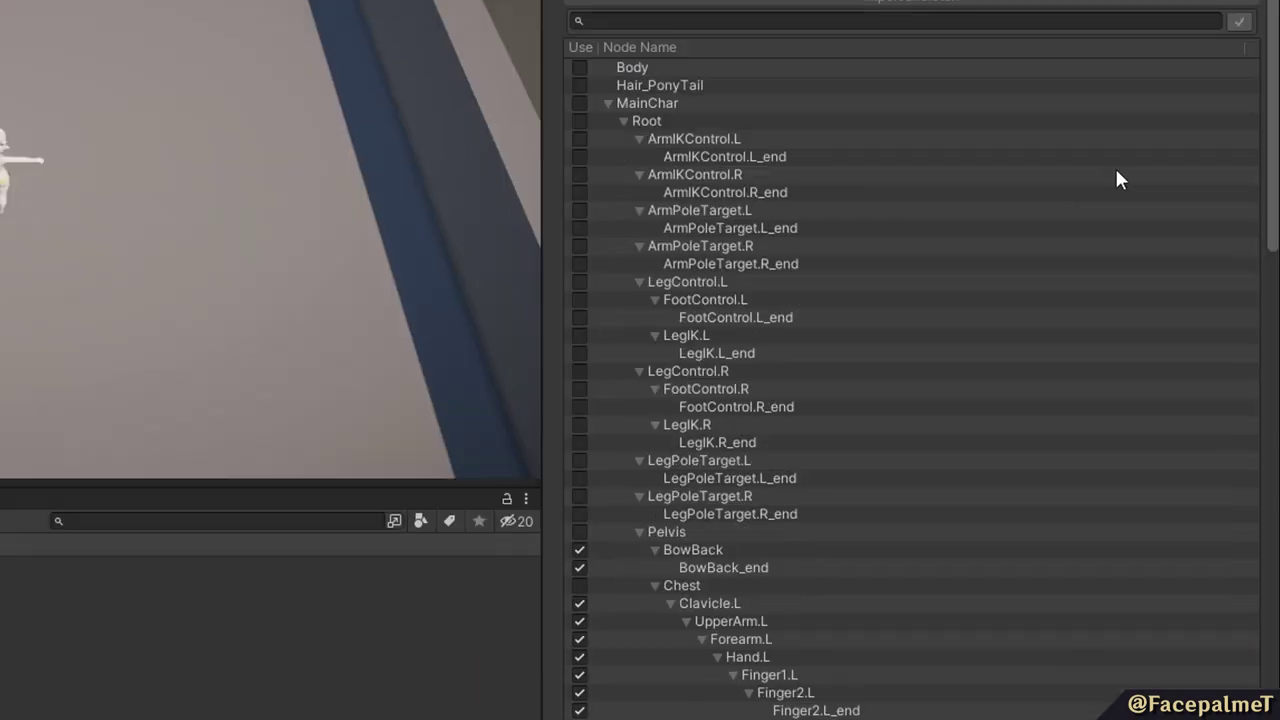
{"action": "scroll", "coordinate": [864, 262], "scroll_direction": "down", "scroll_amount": 6}
{"action": "left_click", "coordinate": [686, 259]}
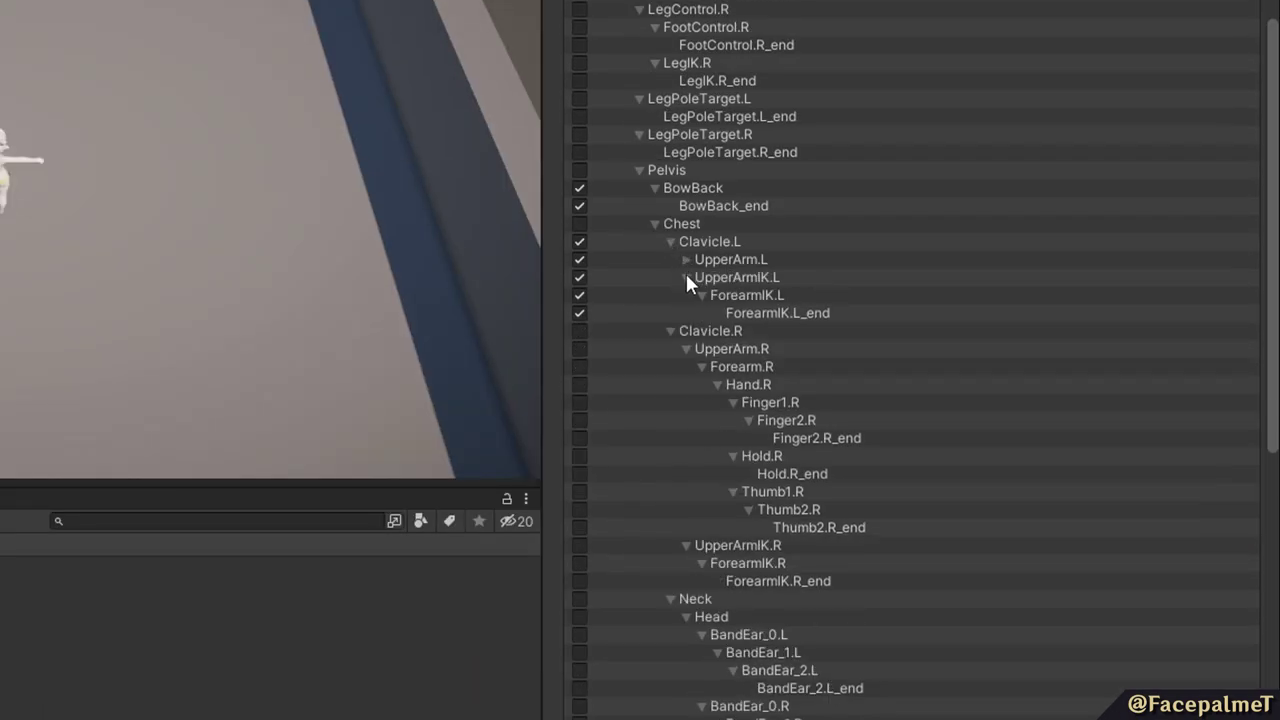
{"action": "left_click", "coordinate": [686, 275]}
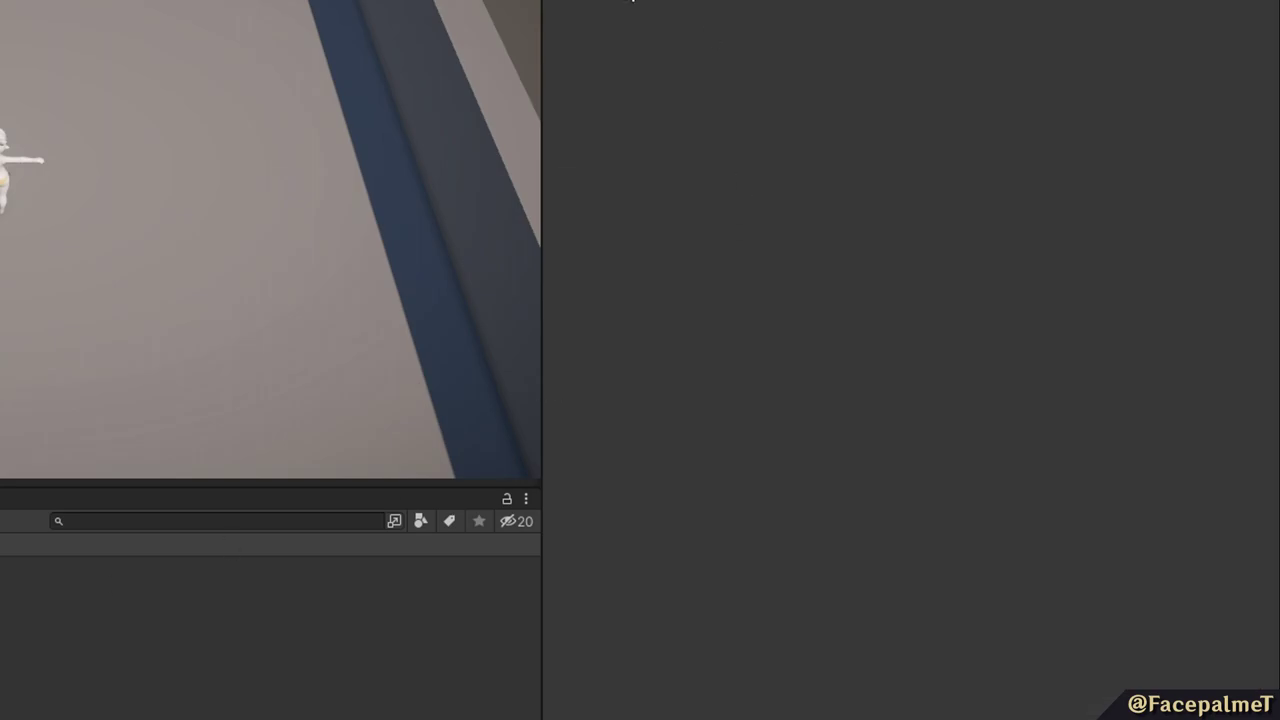
{"action": "left_click", "coordinate": [1150, 160]}
{"action": "scroll", "coordinate": [800, 400], "scroll_direction": "down", "scroll_amount": 5}
{"action": "scroll", "coordinate": [745, 212], "scroll_direction": "down", "scroll_amount": 6}
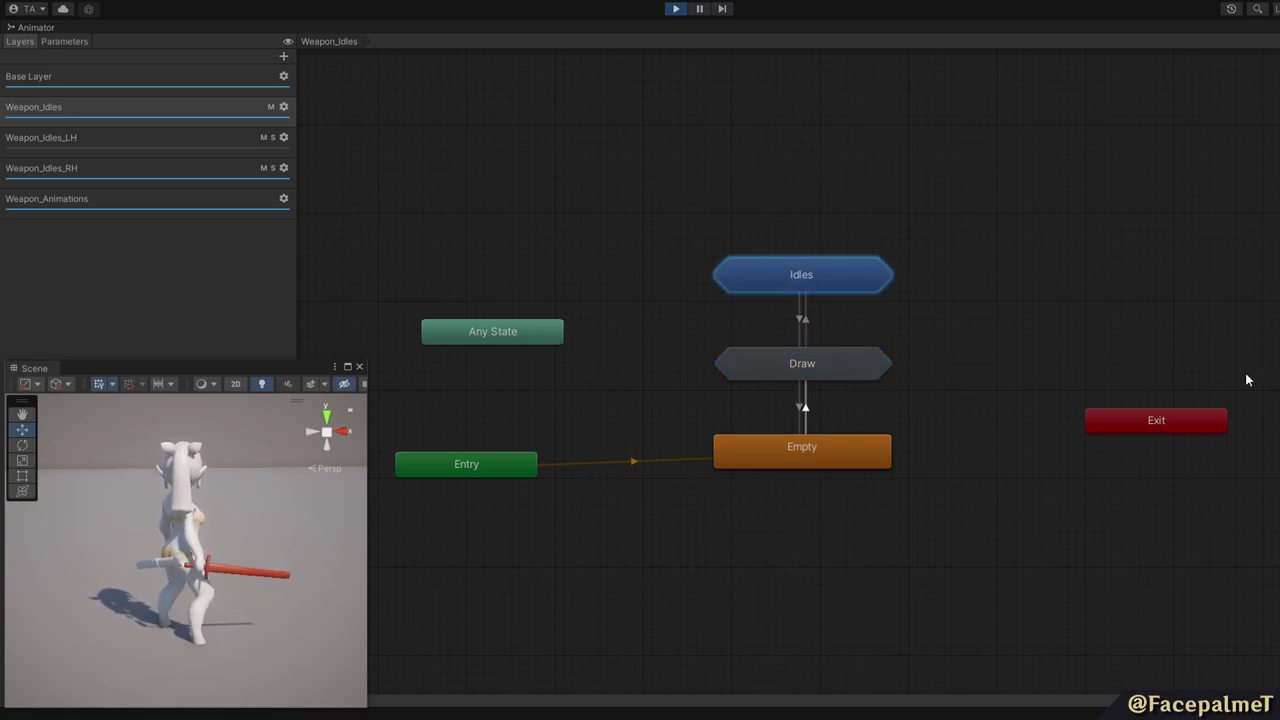
Look into the Idles sub-state machine of the Weapon_Idles layer and select the animator's DrawModifier parameter.
{"action": "double_click", "coordinate": [876, 357]}
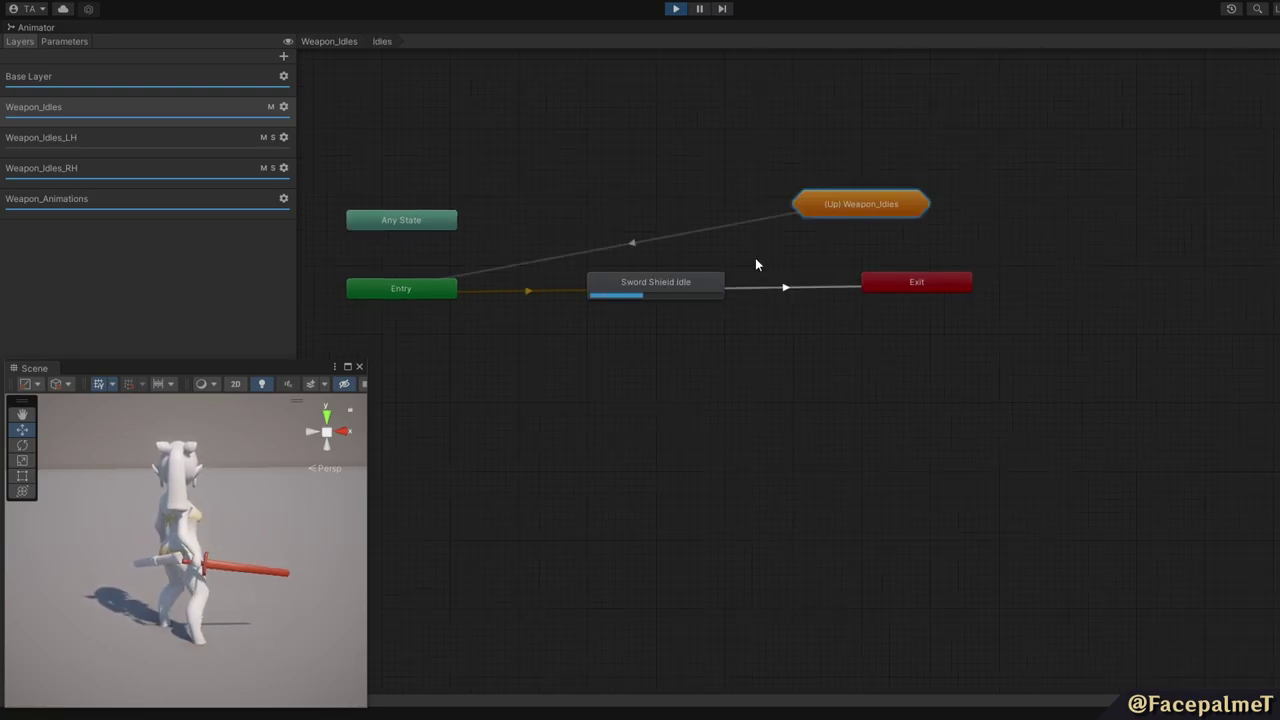
{"action": "middle_click_drag", "start_coordinate": [792, 287], "coordinate": [834, 378]}
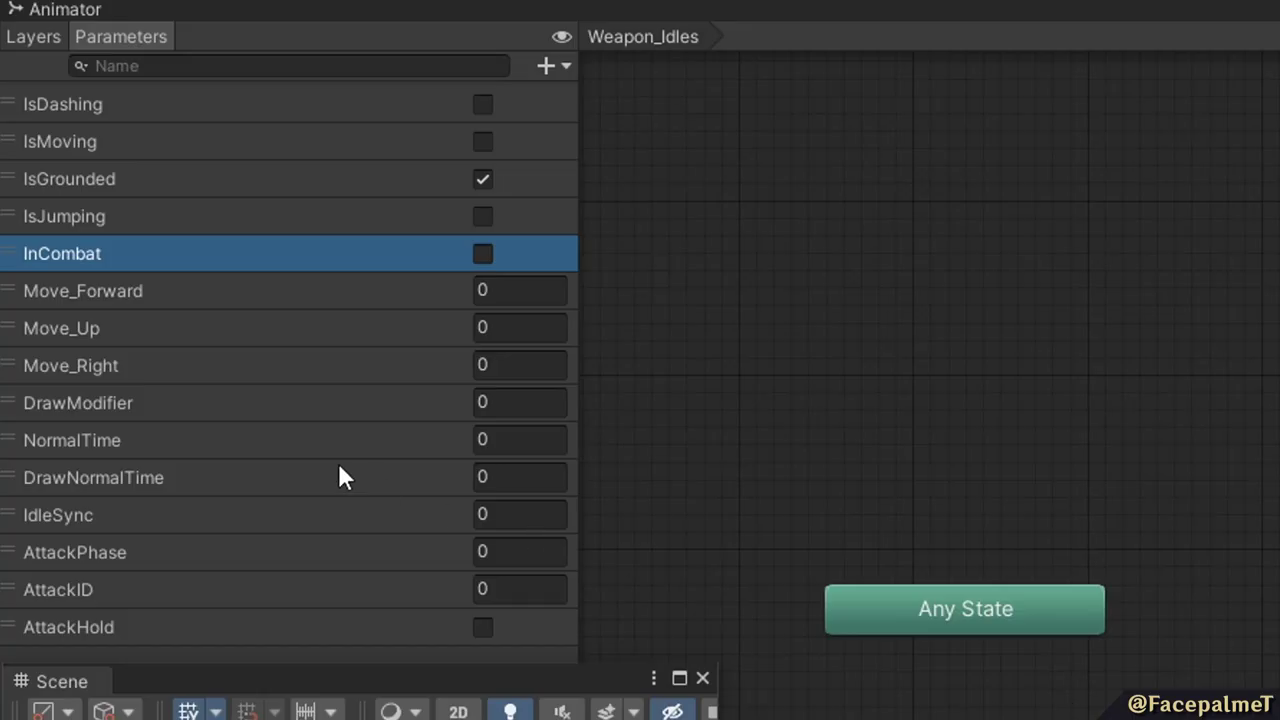
{"action": "left_click", "coordinate": [212, 410]}
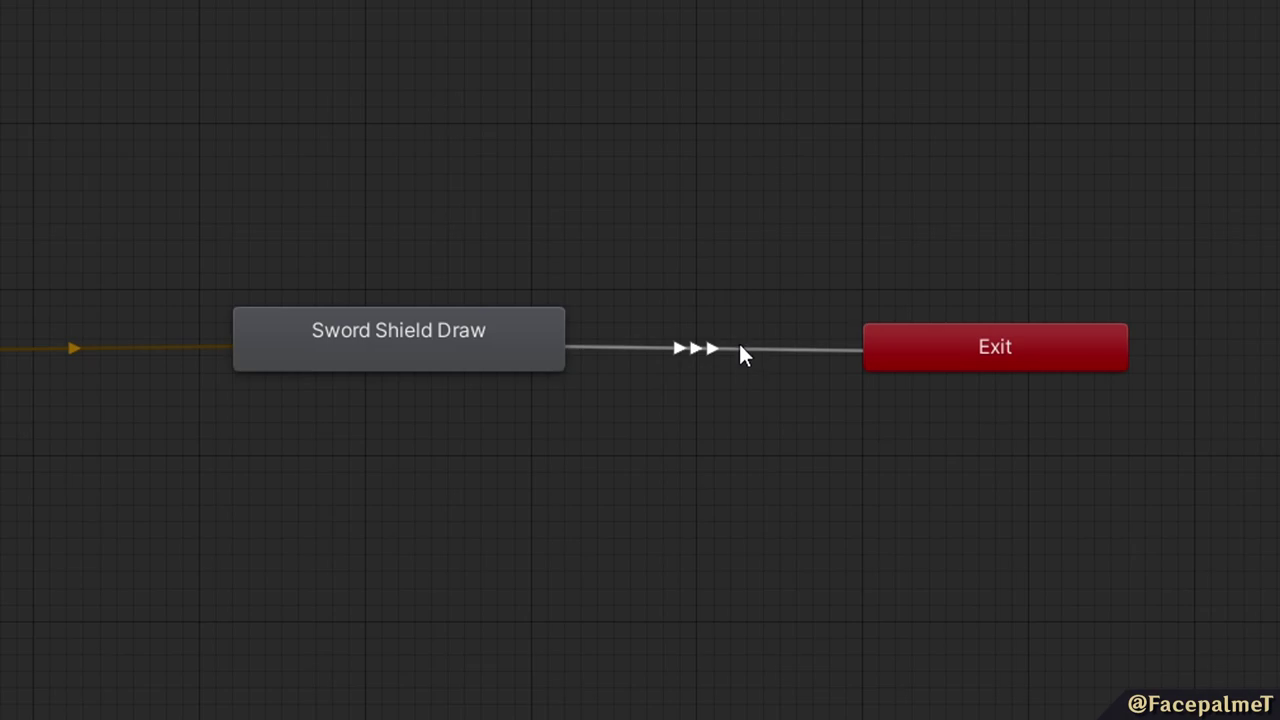
Inspect the conditions of both transitions from Sword Shield Draw to Exit.
{"action": "left_click", "coordinate": [734, 347]}
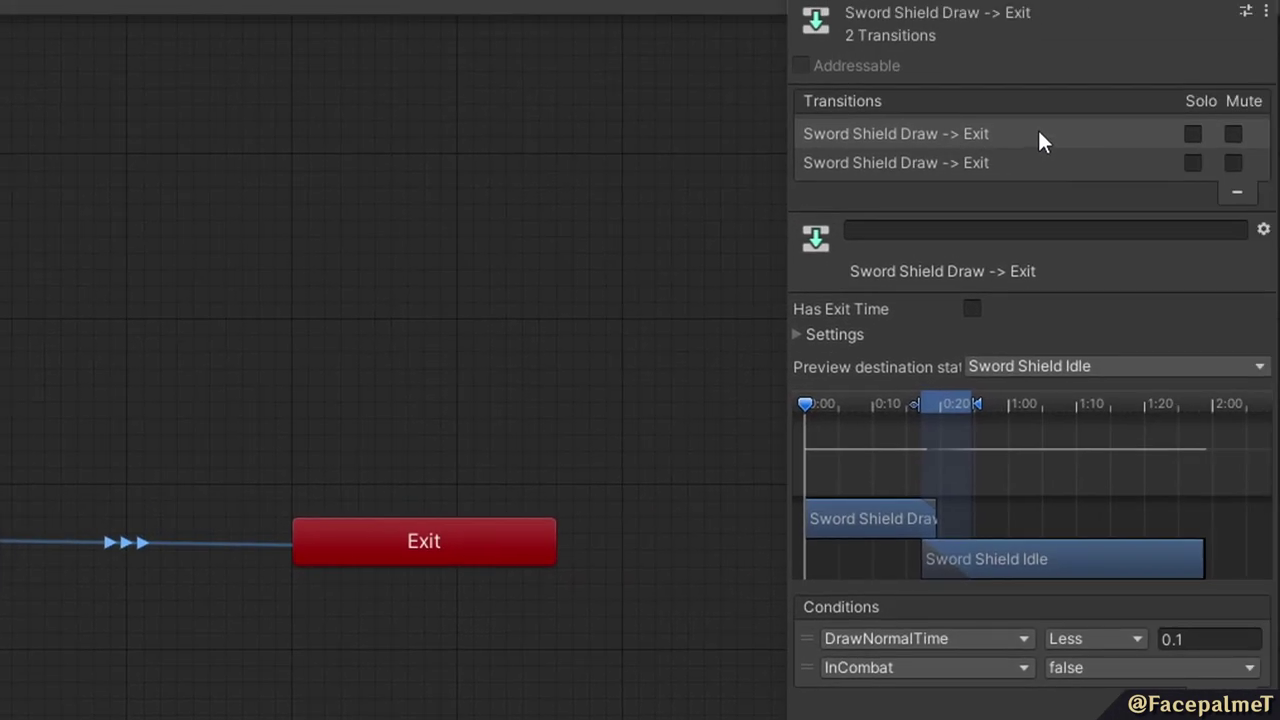
{"action": "left_click", "coordinate": [1038, 134]}
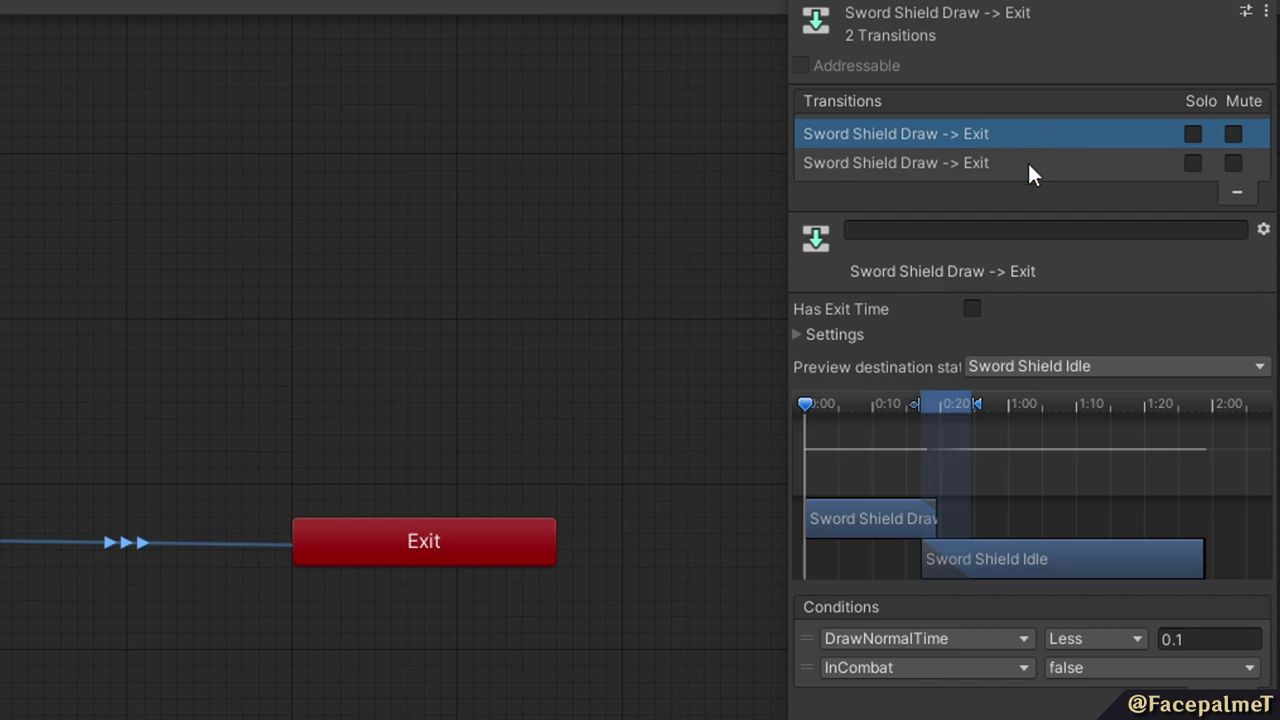
{"action": "left_click", "coordinate": [1029, 165]}
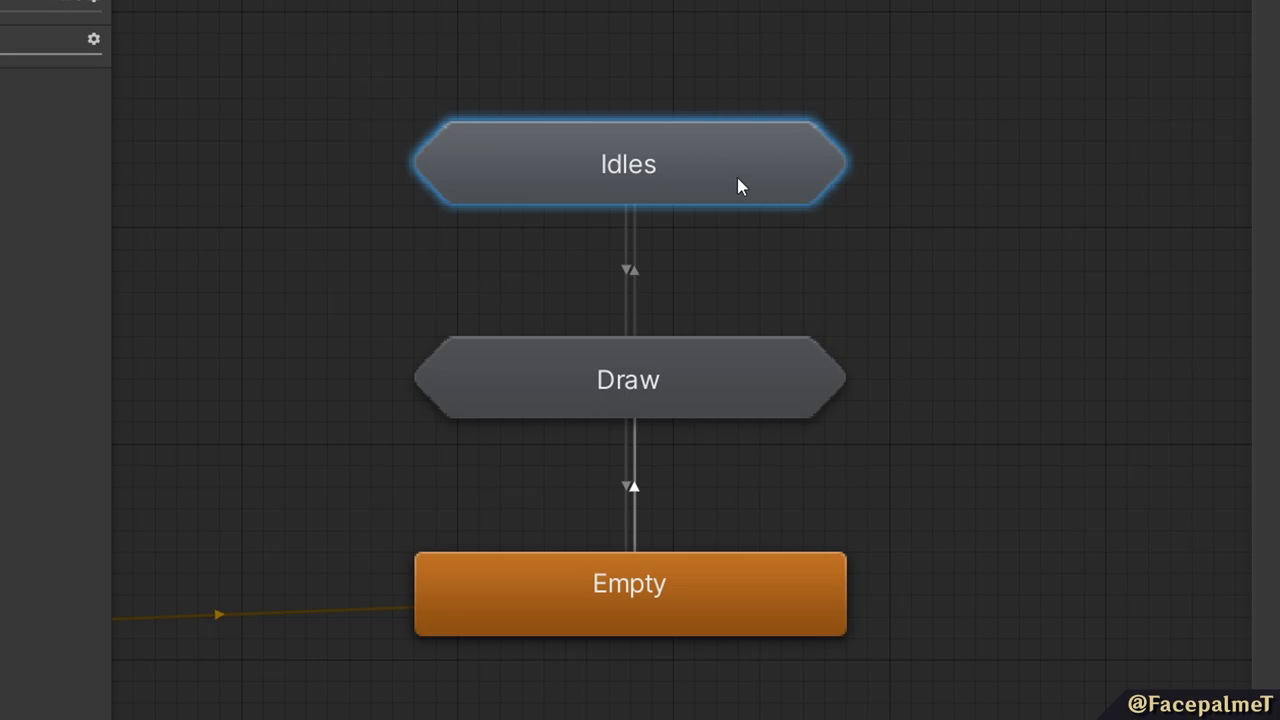
Check the Idles sub-state machine, and slightly raise Draw Time in the Sword Shield Draw state's SMB Draw Control behaviour.
{"action": "double_click", "coordinate": [737, 177]}
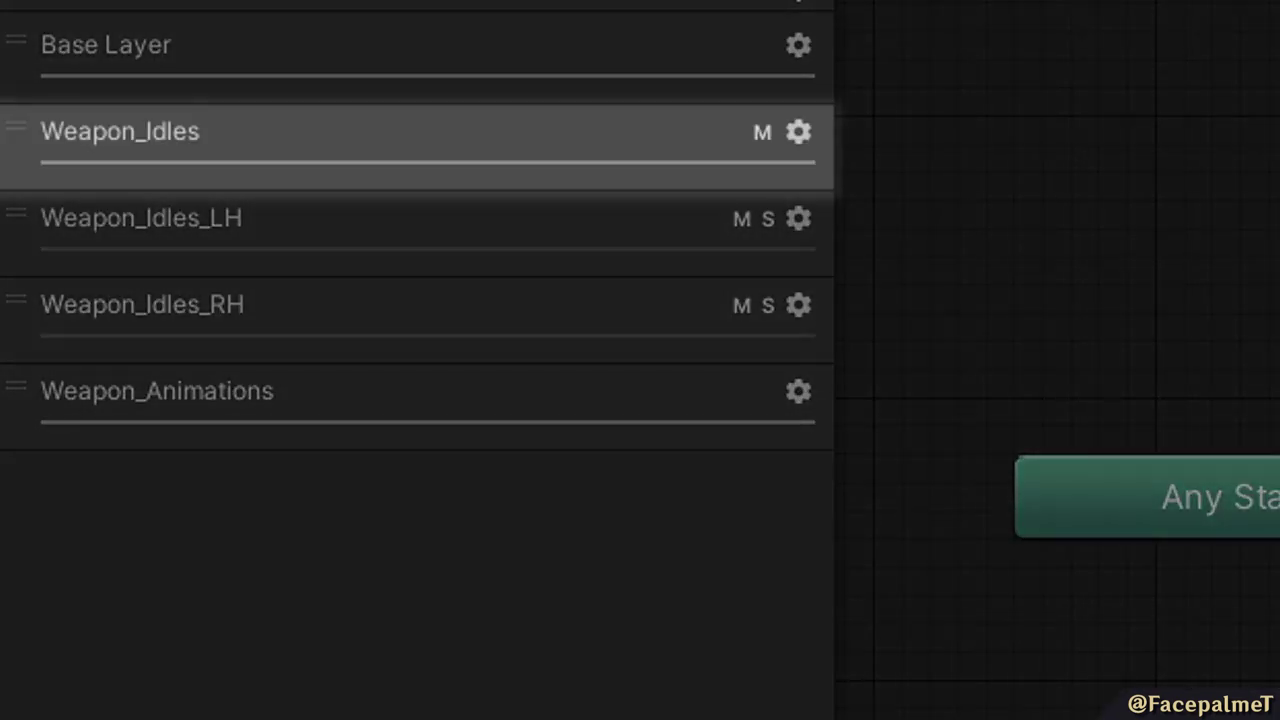
{"action": "left_click", "coordinate": [400, 50]}
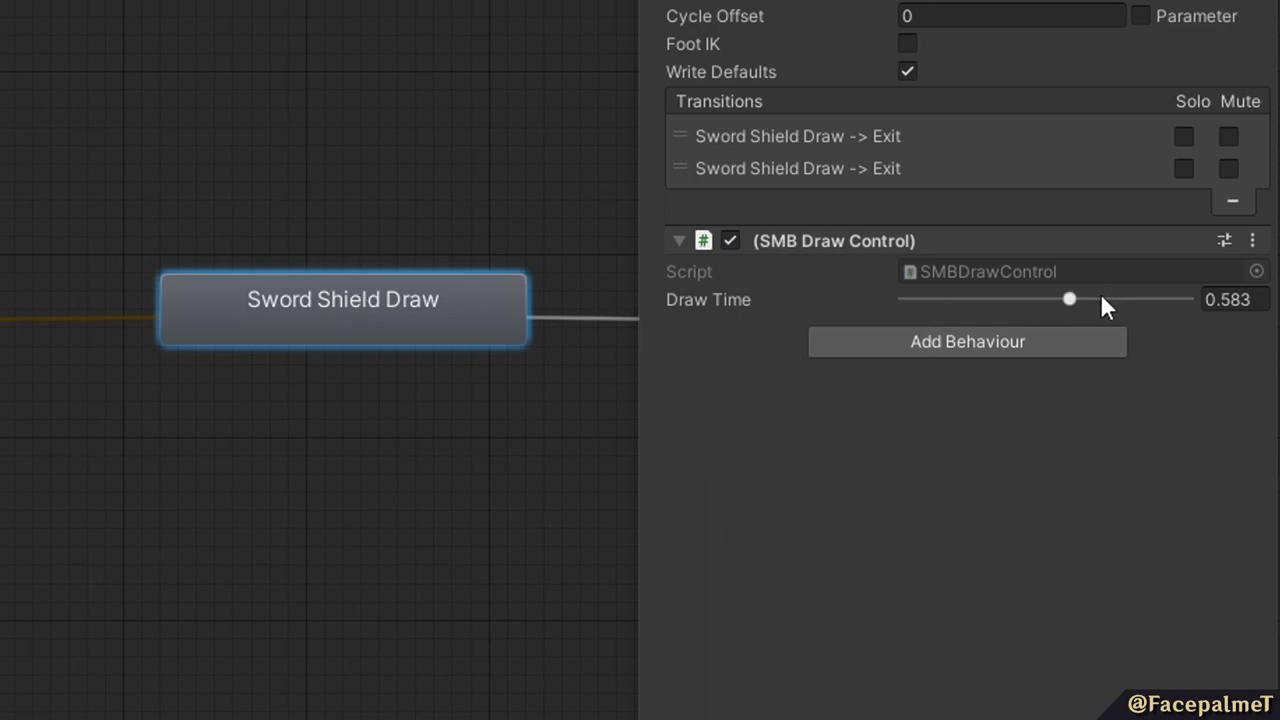
{"action": "mouse_move", "coordinate": [1071, 298]}
{"action": "left_mouse_down"}
{"action": "mouse_move", "coordinate": [1124, 299]}
{"action": "mouse_move", "coordinate": [1089, 302]}
{"action": "left_mouse_up"}
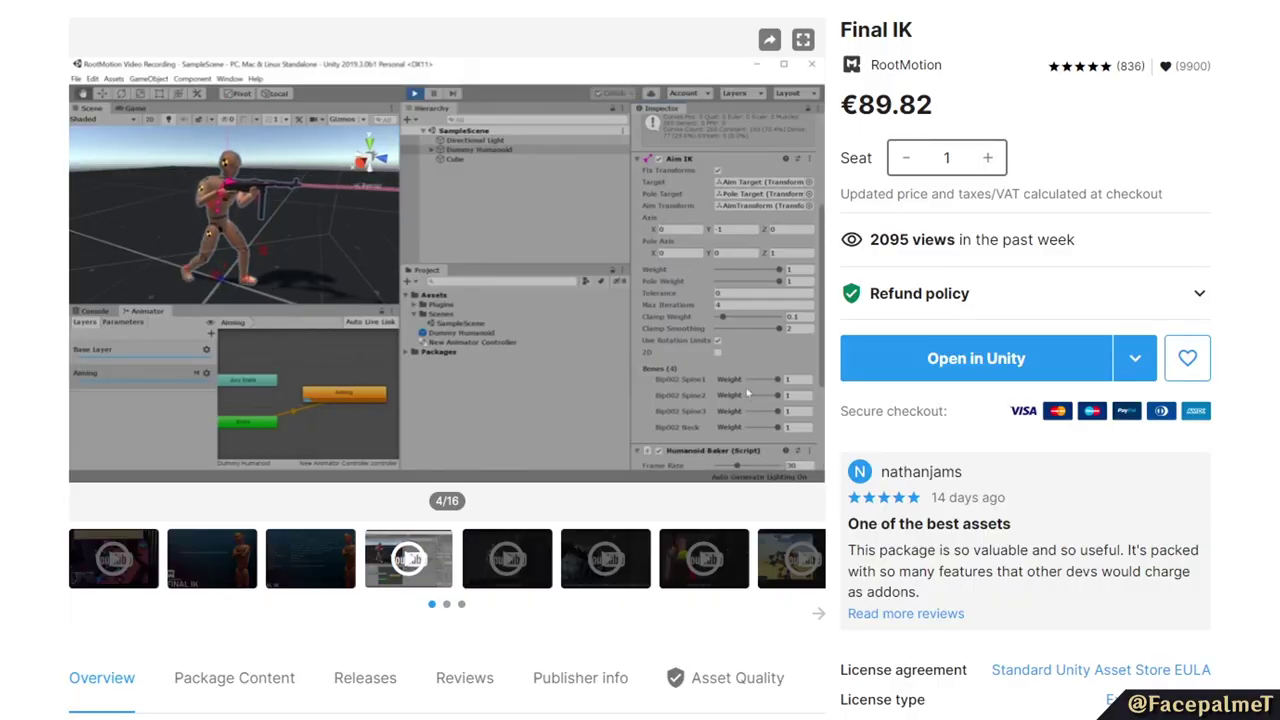
View the Final IK asset page, and select the Empty state beside the Onehand Sword sub-state machine in the animator.
{"action": "left_click", "coordinate": [648, 444]}
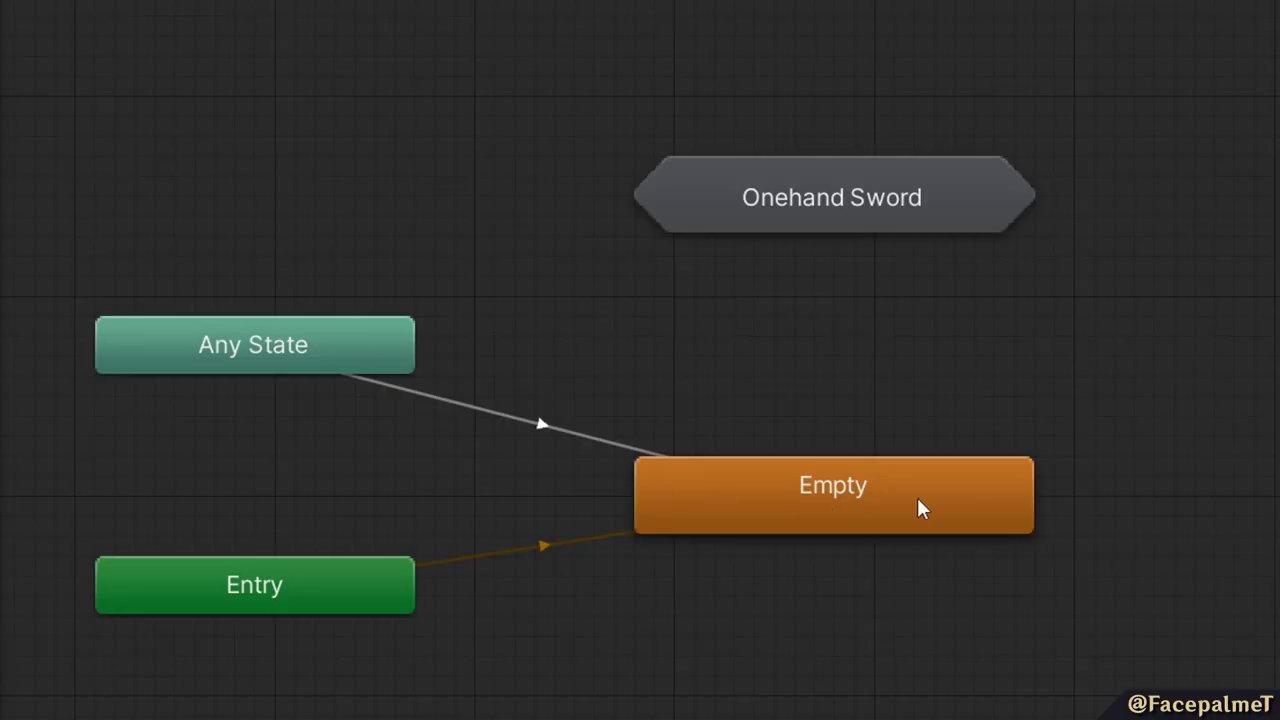
{"action": "left_click", "coordinate": [922, 509]}
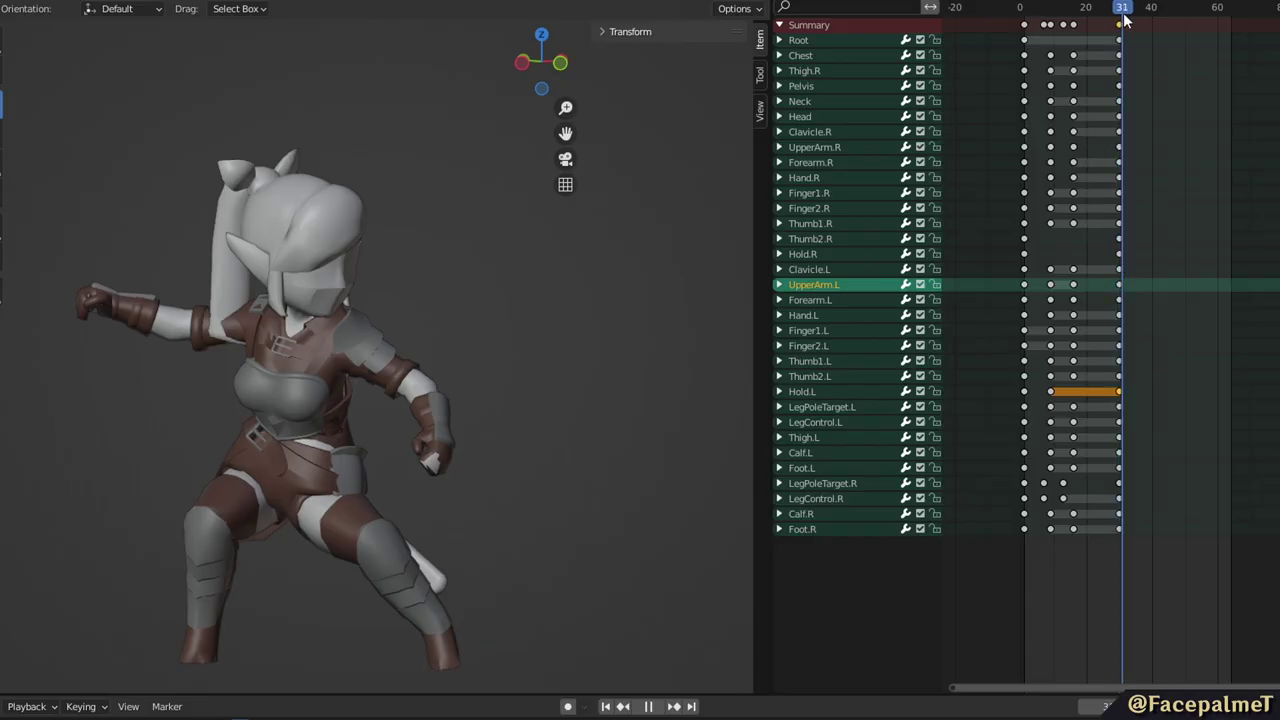
In Blender, rewind the armored character's sword animation to frame 0 and play it.
{"action": "left_click_drag", "start_coordinate": [1120, 8], "coordinate": [1022, 15]}
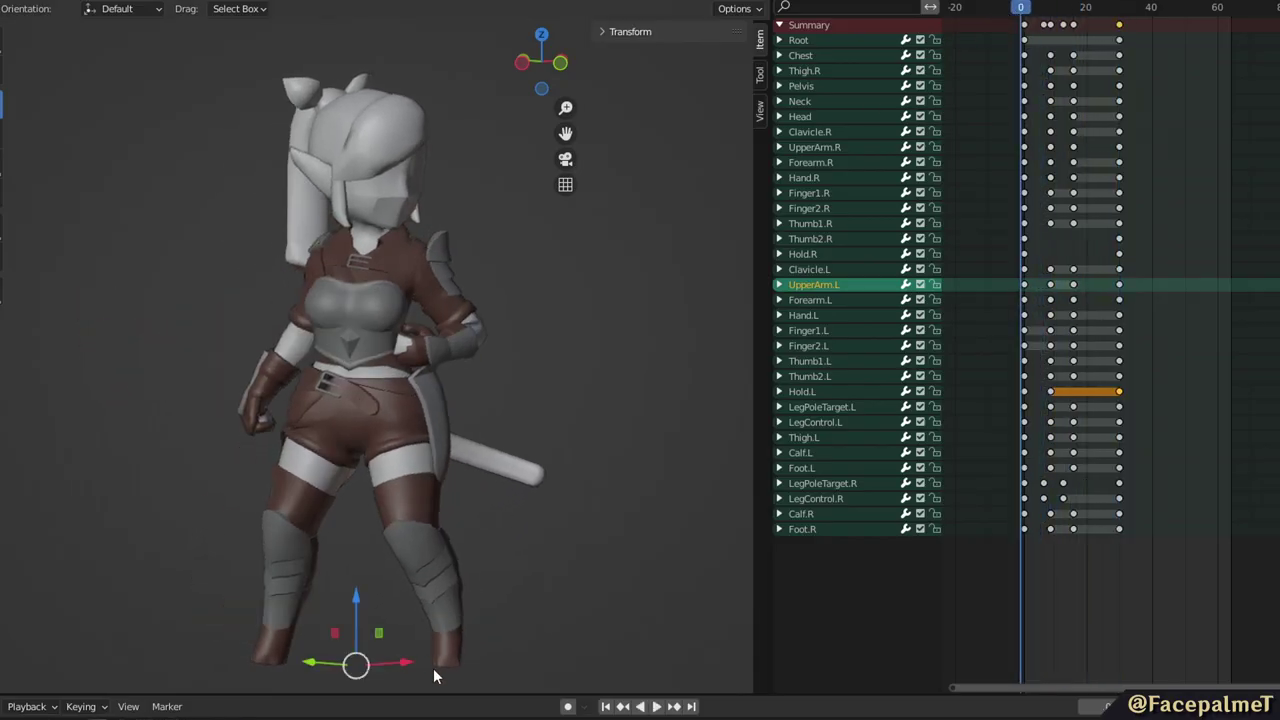
{"action": "left_click", "coordinate": [660, 707]}
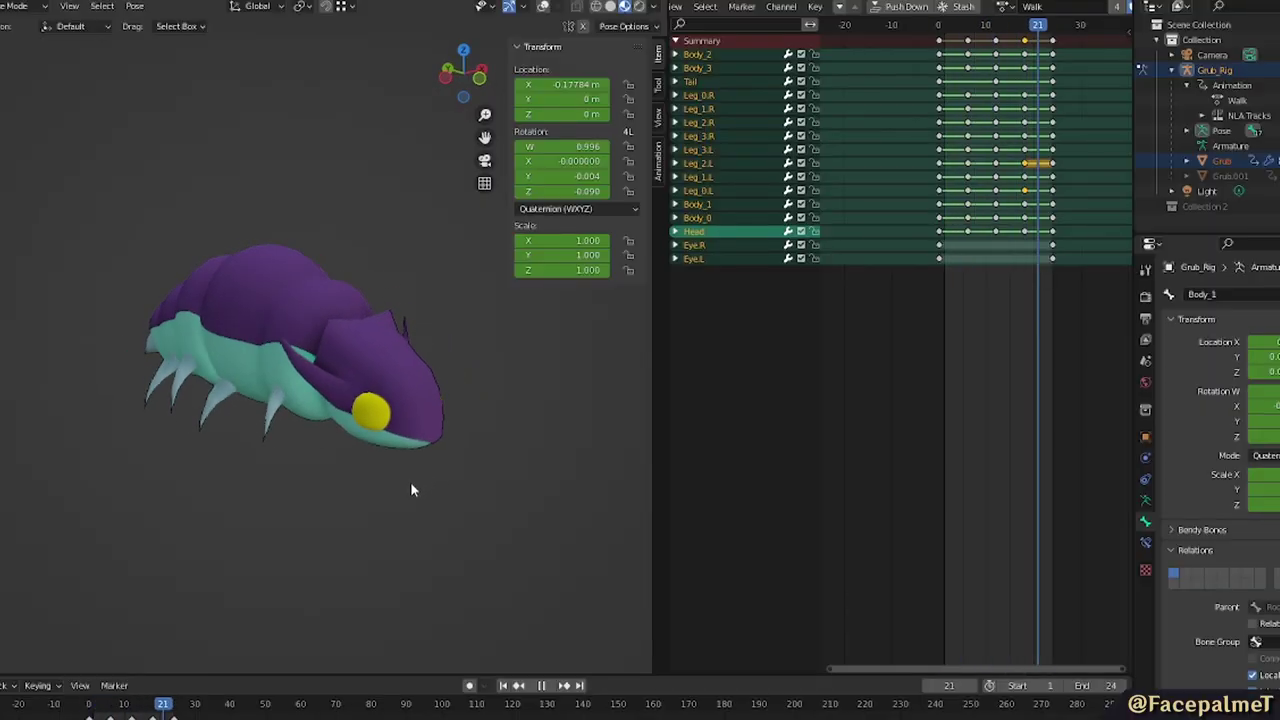
Preview the grub's attack animations by switching Grub_Rig's action to Heavy_Attack and then to Light_Attack.
{"action": "left_click", "coordinate": [1003, 7]}
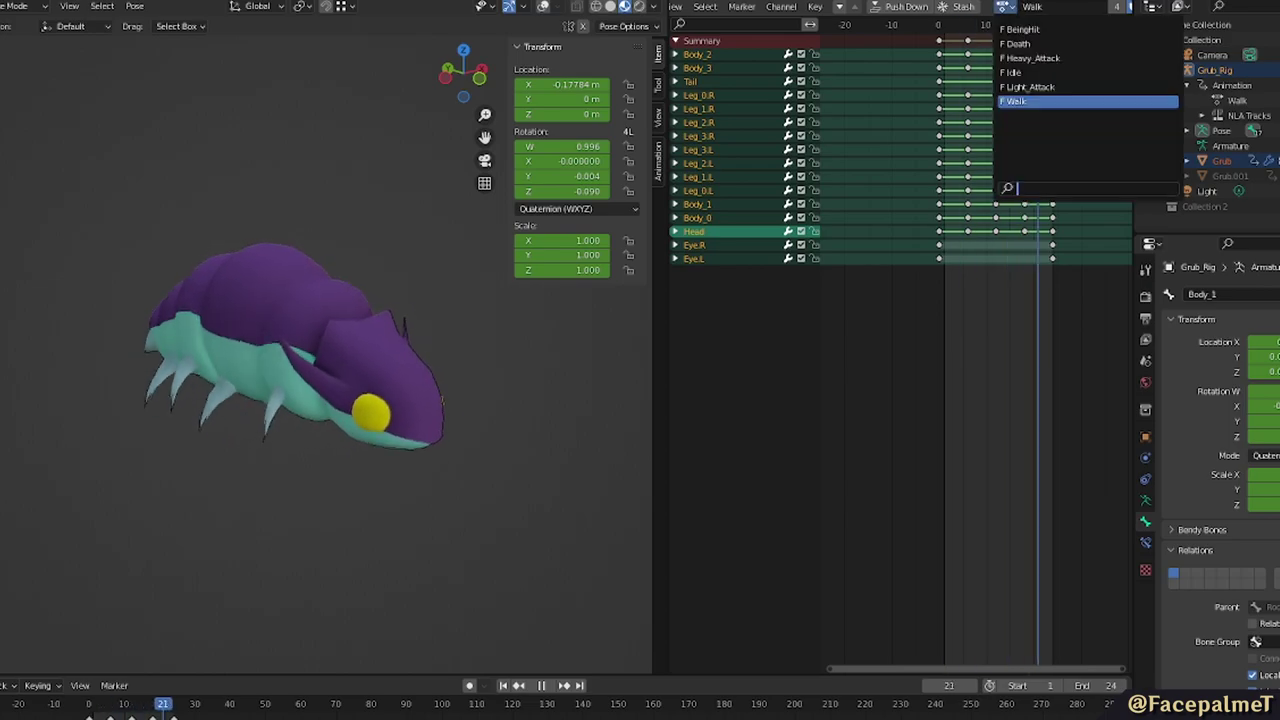
{"action": "left_click", "coordinate": [1069, 58]}
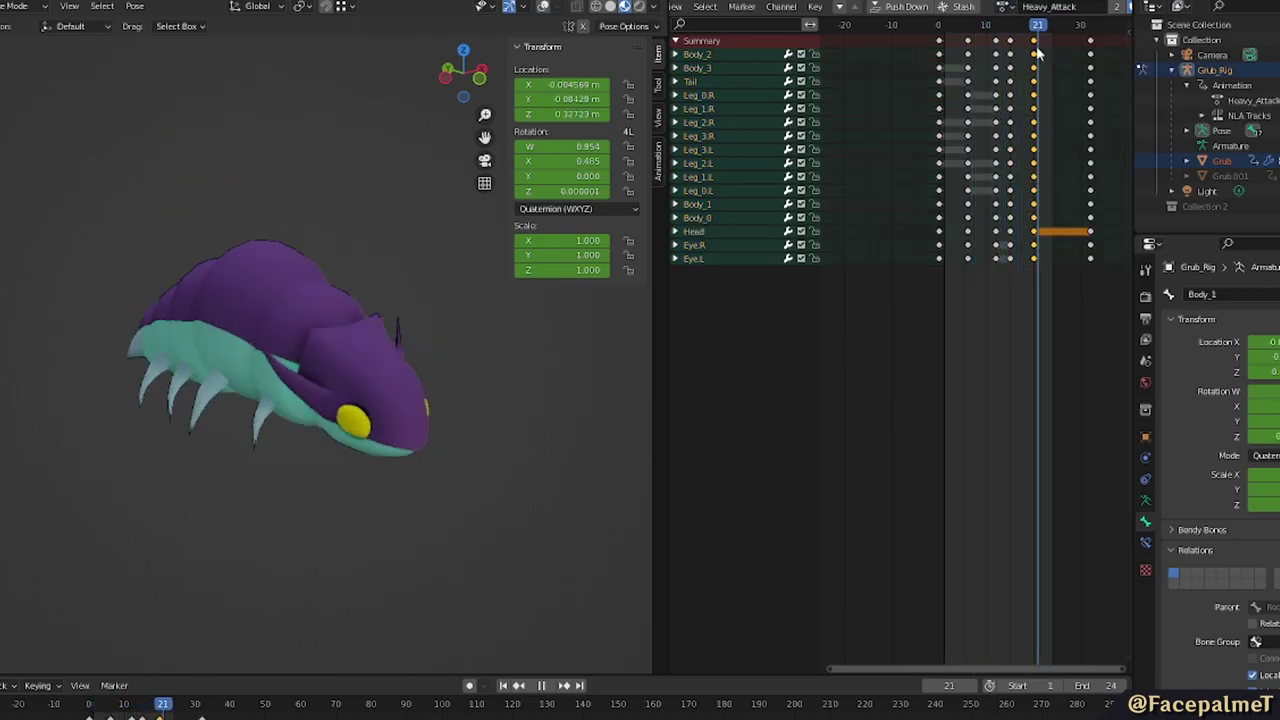
{"action": "left_click", "coordinate": [1004, 8]}
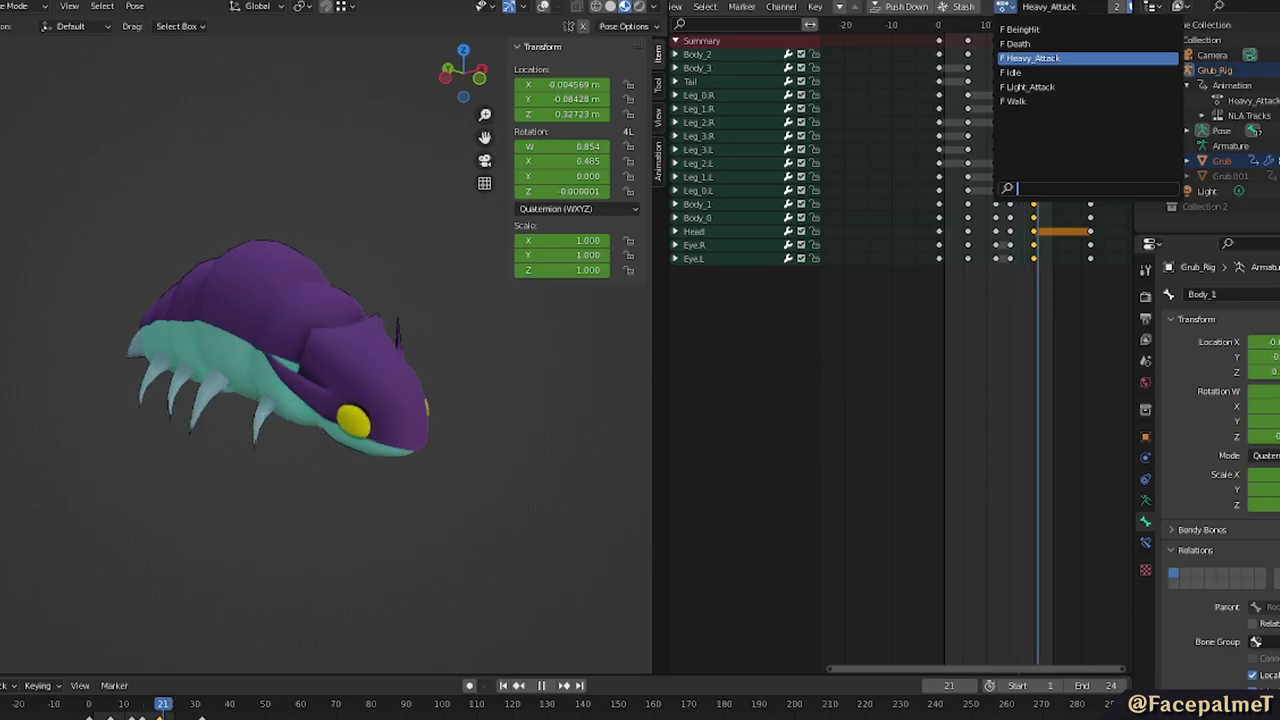
{"action": "left_click", "coordinate": [1027, 87]}
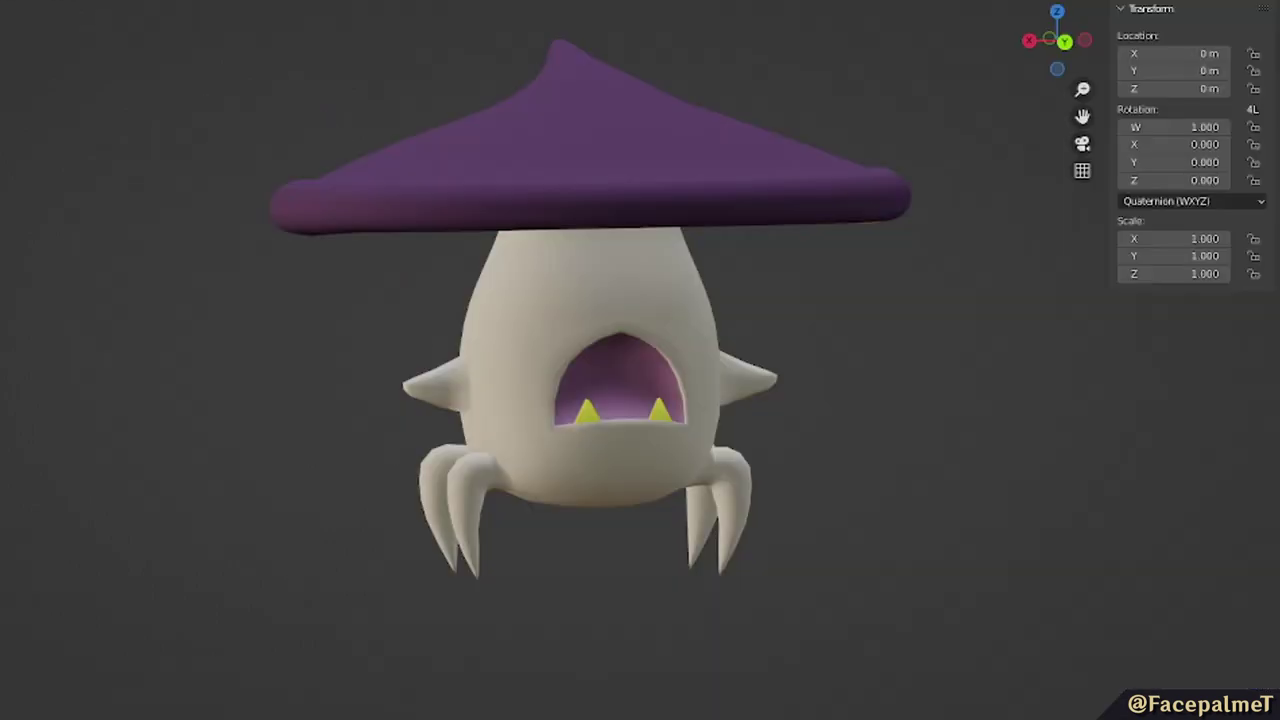
Examine the mushroom creature models from several angles and enter Edit Mode on the long-tongued one.
{"action": "mouse_move", "coordinate": [818, 472]}
{"action": "middle_mouse_down"}
{"action": "mouse_move", "coordinate": [911, 460]}
{"action": "mouse_move", "coordinate": [894, 403]}
{"action": "mouse_move", "coordinate": [760, 417]}
{"action": "mouse_move", "coordinate": [680, 460]}
{"action": "mouse_move", "coordinate": [800, 470]}
{"action": "middle_mouse_up"}
{"action": "middle_click_drag", "start_coordinate": [818, 514], "coordinate": [830, 480]}
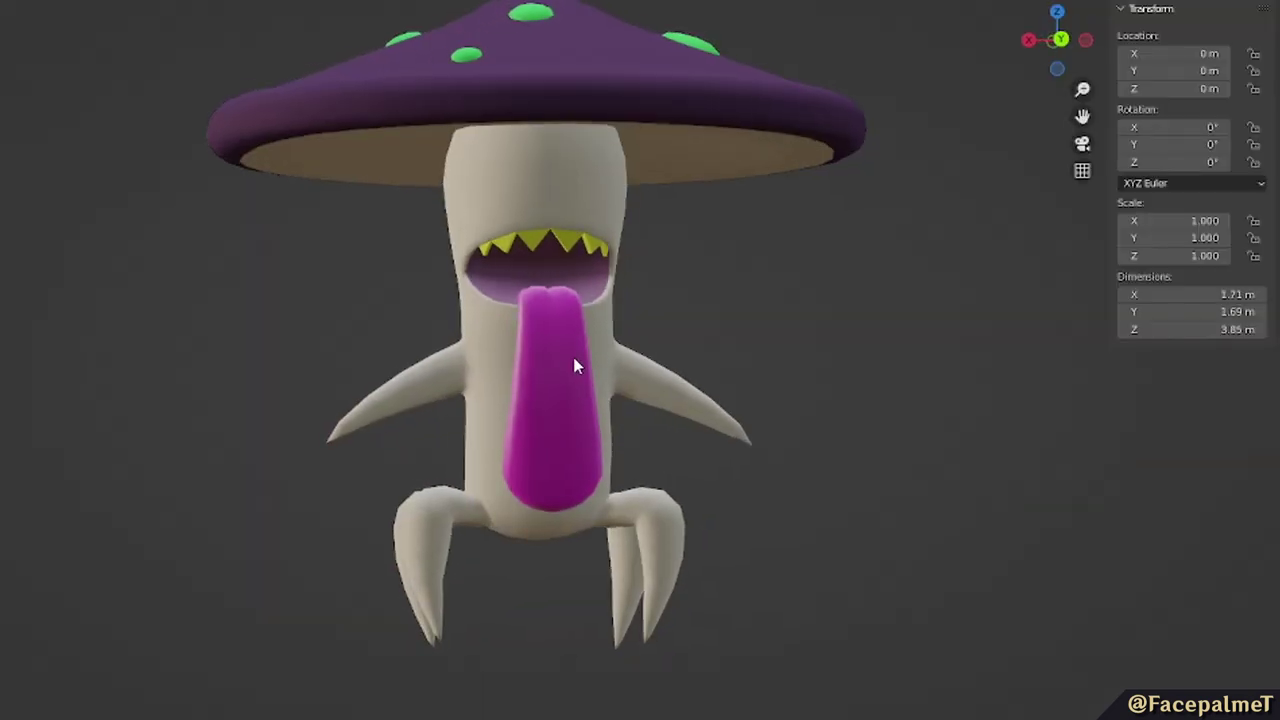
{"action": "middle_click_drag", "start_coordinate": [778, 312], "coordinate": [785, 337]}
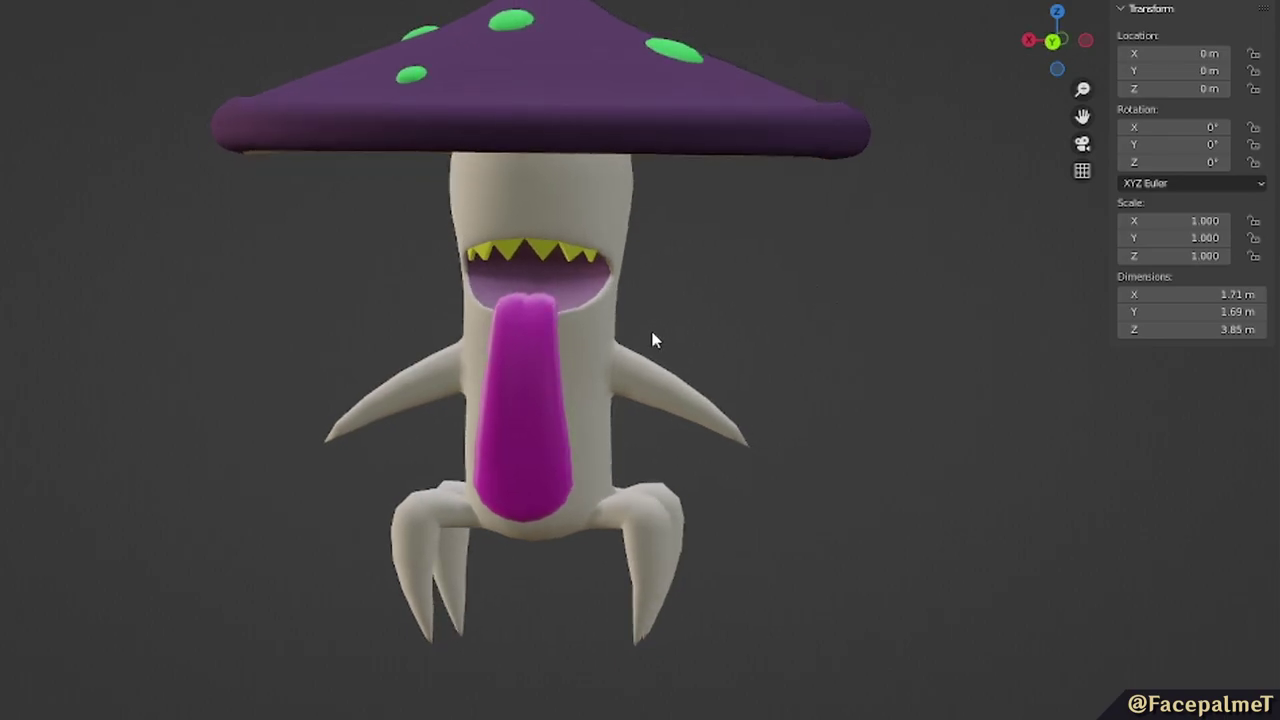
{"action": "middle_click_drag", "start_coordinate": [597, 340], "coordinate": [692, 338]}
{"action": "key", "text": "Tab"}
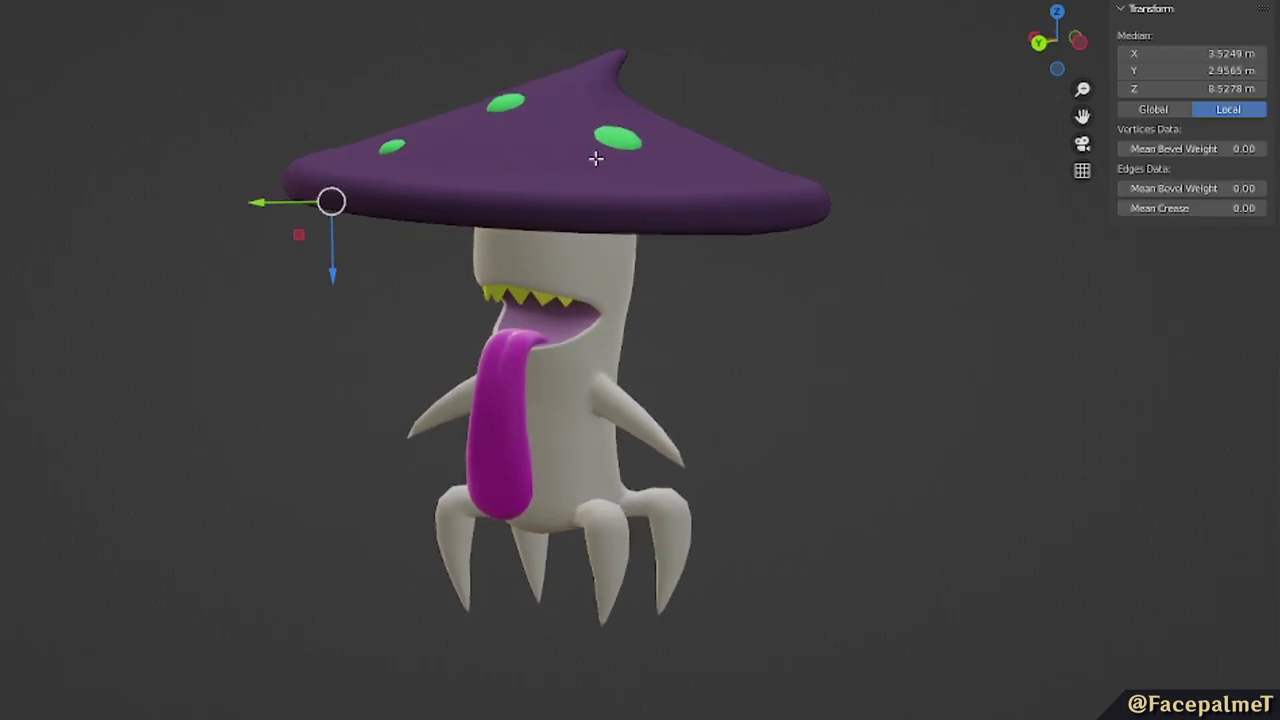